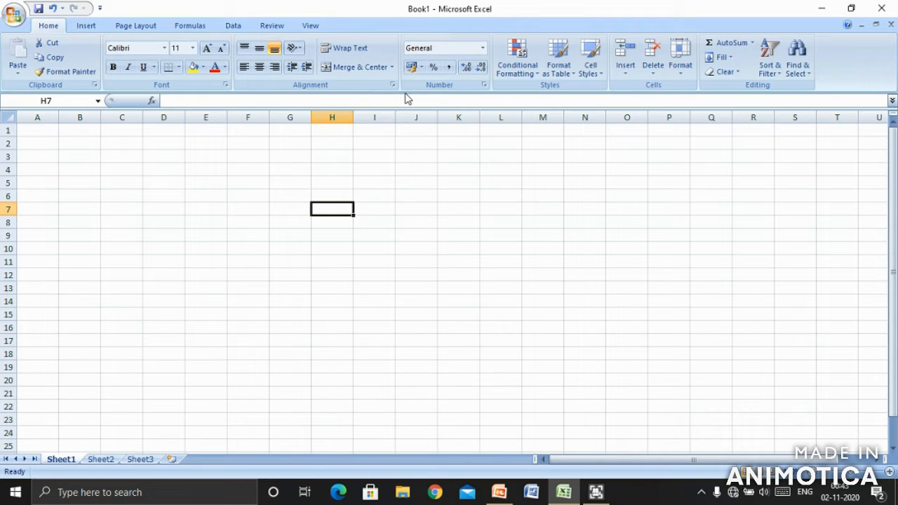
left_click(86, 26)
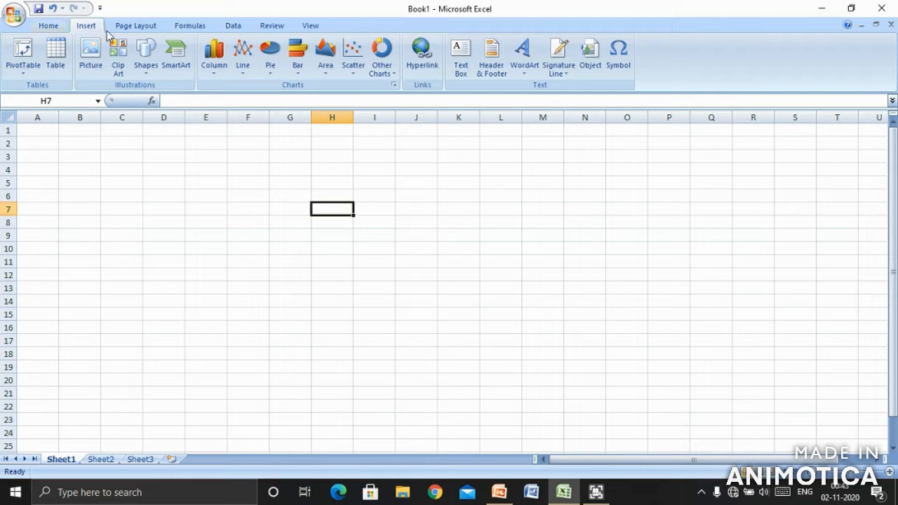
left_click(138, 28)
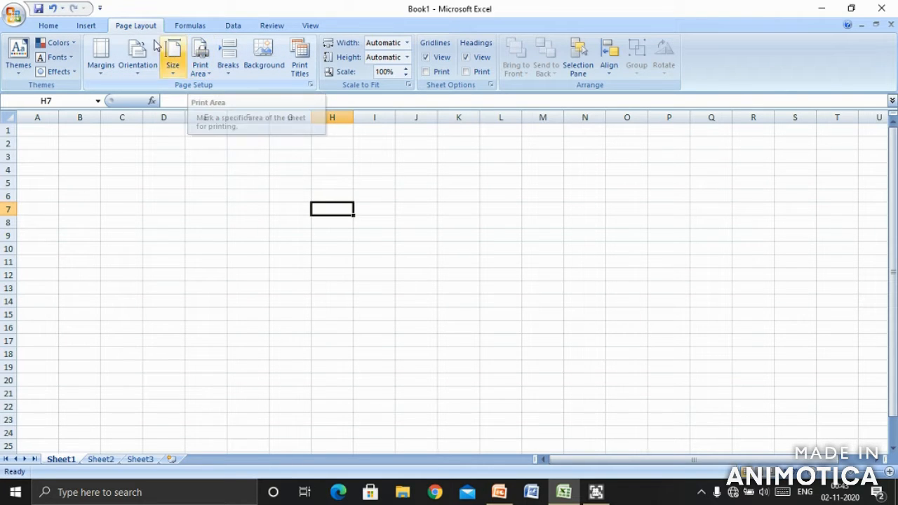
left_click(62, 29)
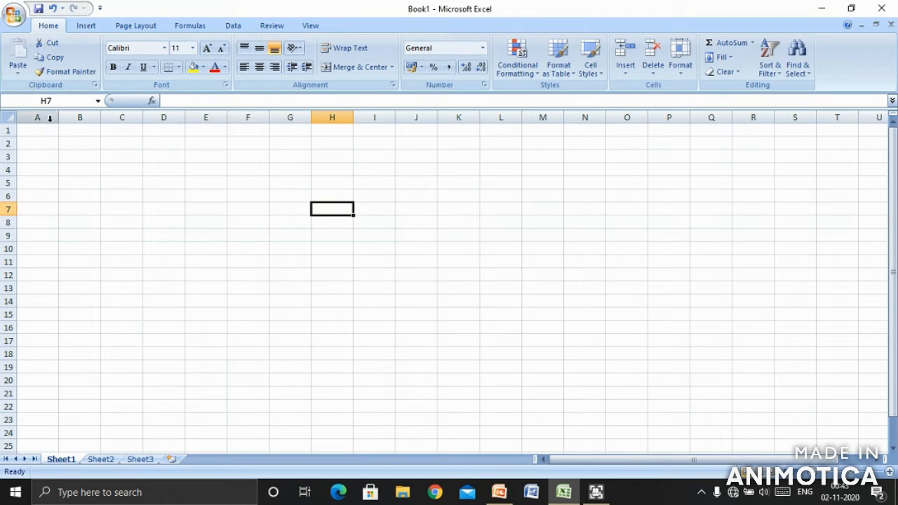
- Select the columns from C to K one after another to examine the column headings
left_click(121, 116)
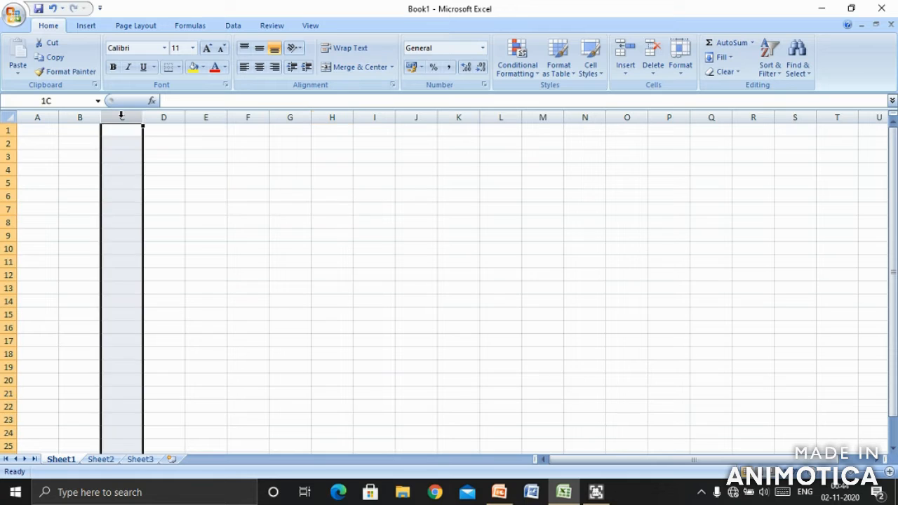
left_click(156, 116)
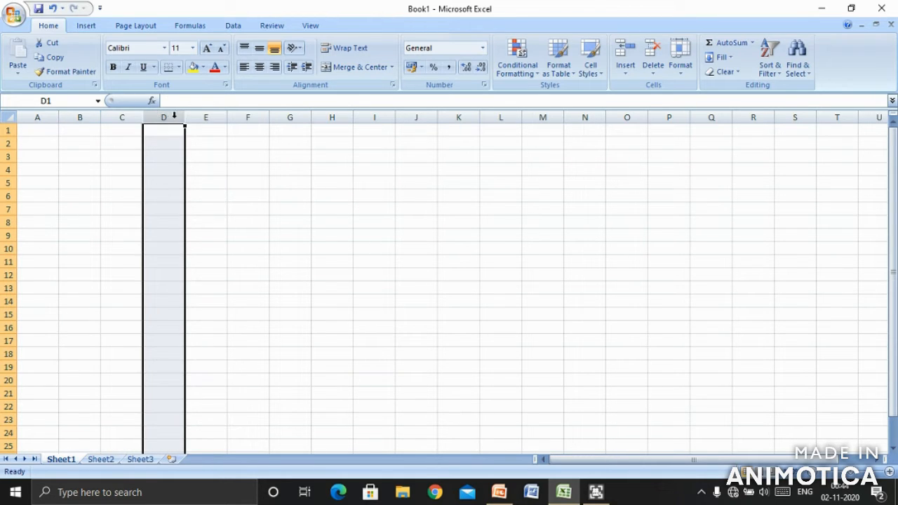
left_click(202, 116)
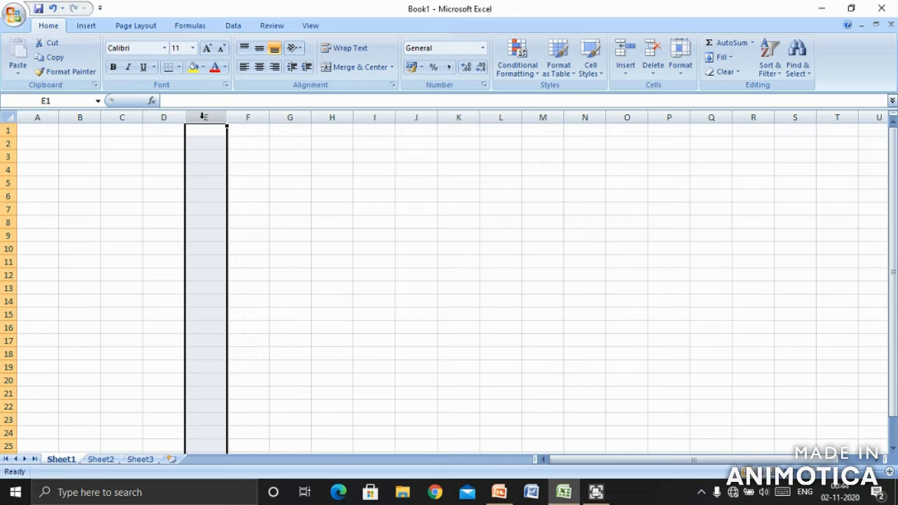
left_click(246, 114)
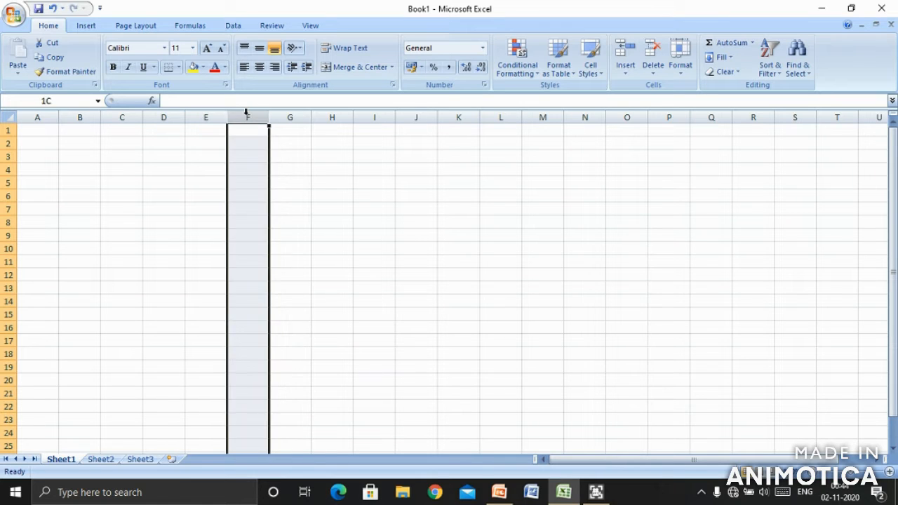
left_click(285, 112)
left_click(334, 112)
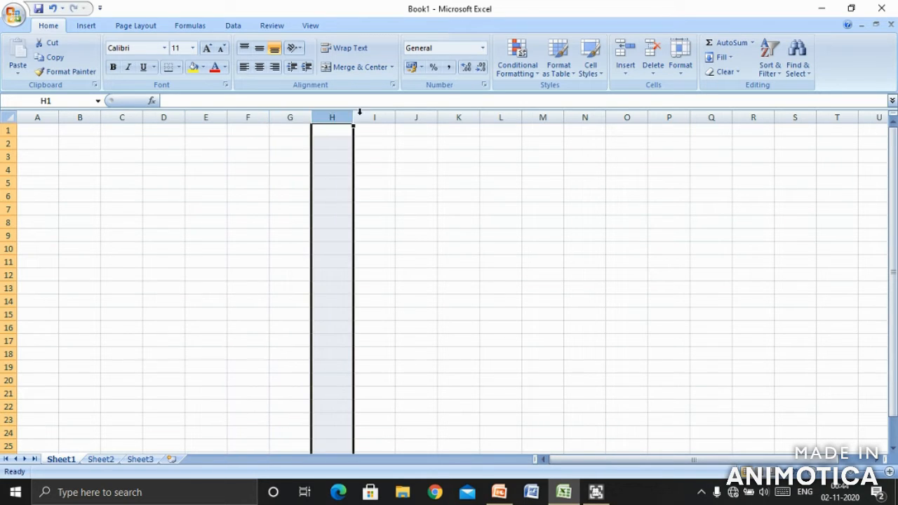
left_click(371, 112)
left_click(408, 112)
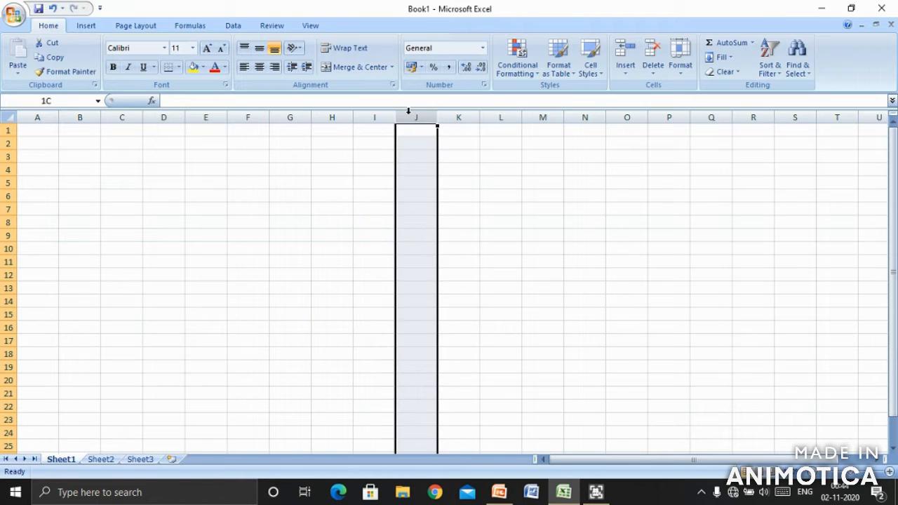
left_click(461, 112)
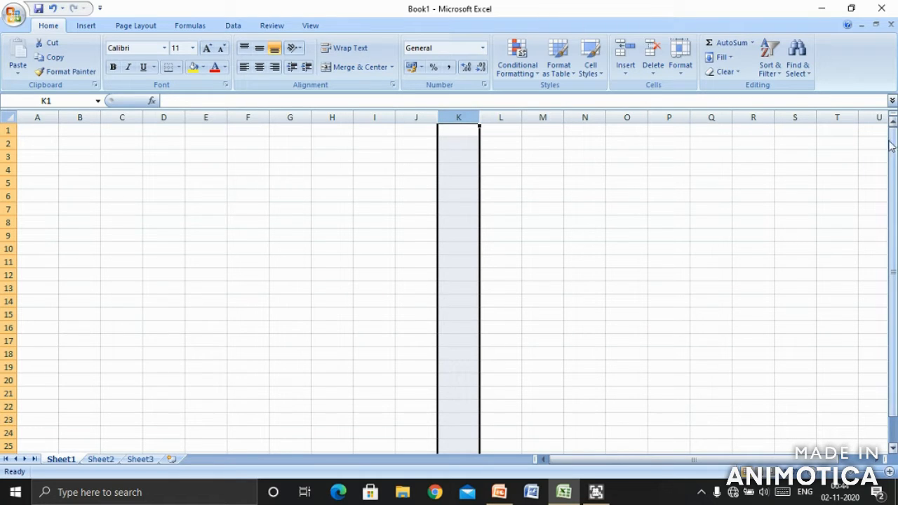
- Examine how the column headings continue beyond column Z, and return to column A
left_click(880, 461)
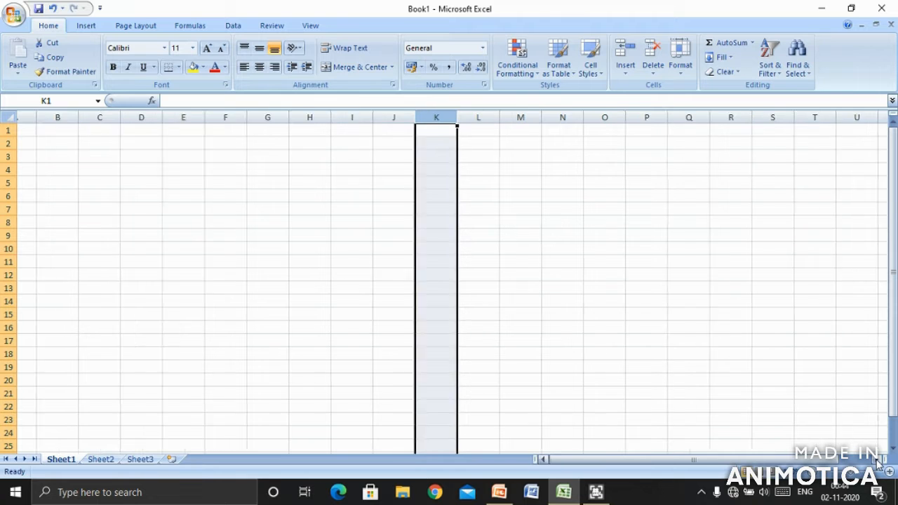
left_click_drag(879, 461, 879, 461)
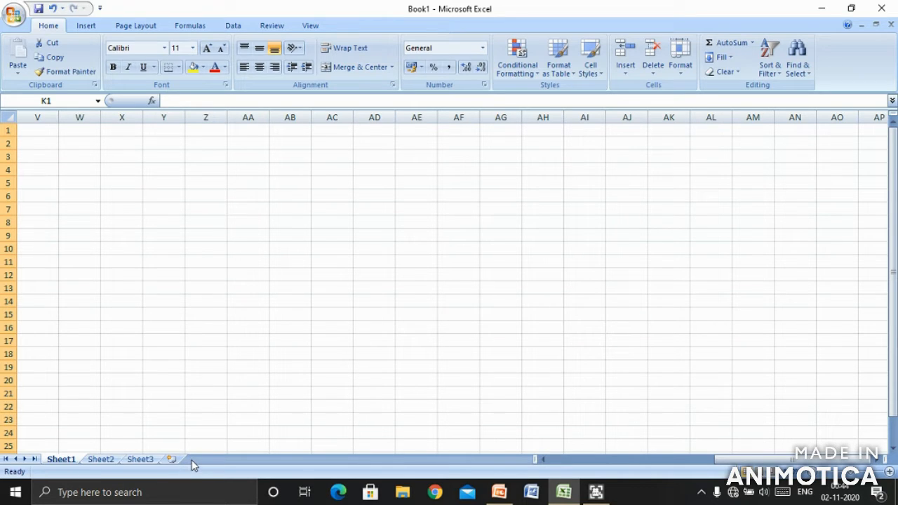
left_click(541, 458)
left_click(542, 458)
left_click(541, 458)
left_click(541, 459)
left_click(541, 458)
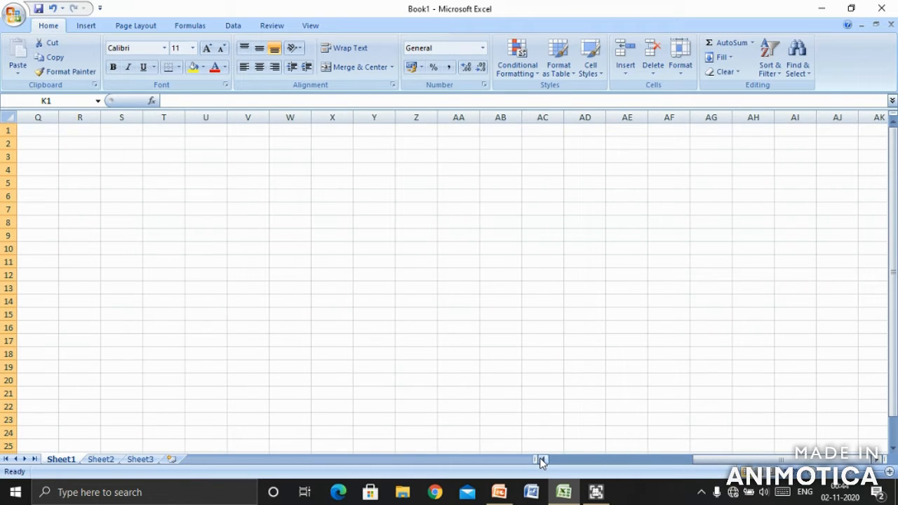
left_click(542, 458)
left_click(541, 458)
left_click(542, 459)
left_click(541, 458)
left_click(541, 459)
left_click(541, 458)
left_click(541, 459)
left_click(541, 459)
left_click(541, 459)
left_click(541, 459)
left_click(541, 458)
left_click(541, 459)
left_click(541, 459)
left_click(541, 459)
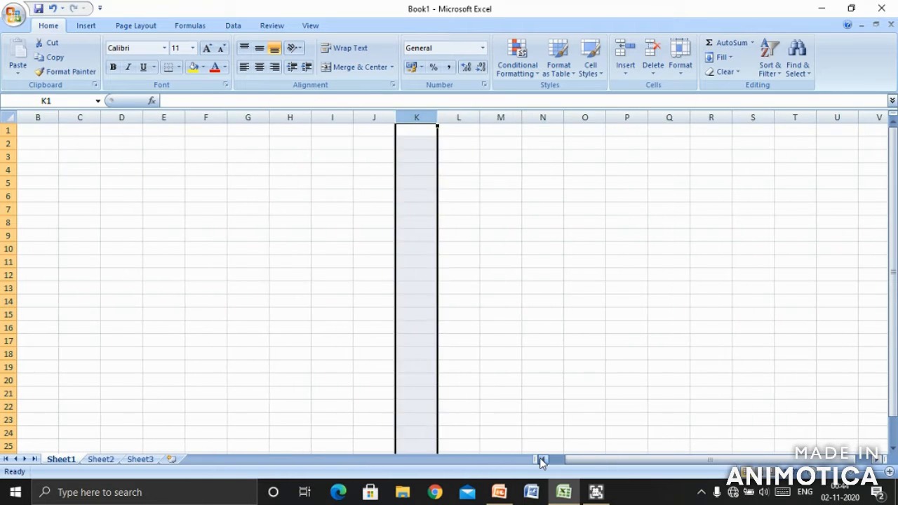
left_click(541, 458)
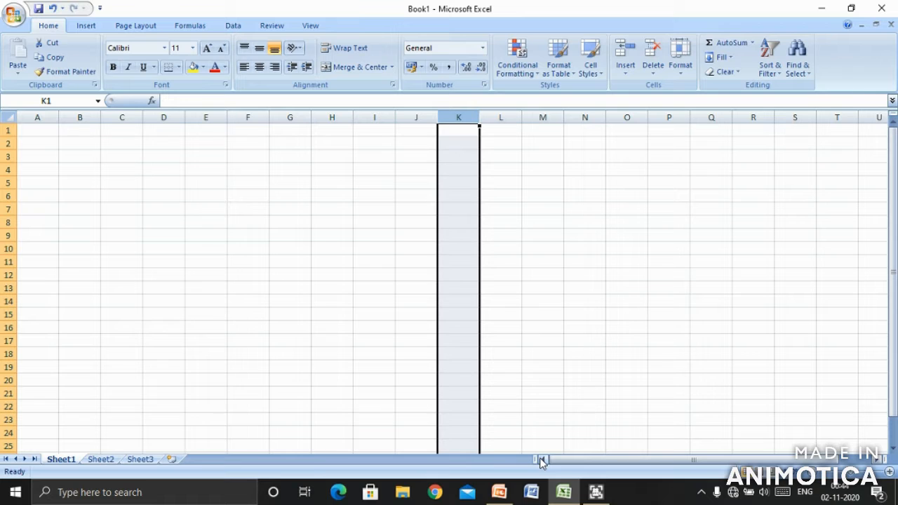
left_click(42, 127)
left_click(46, 112)
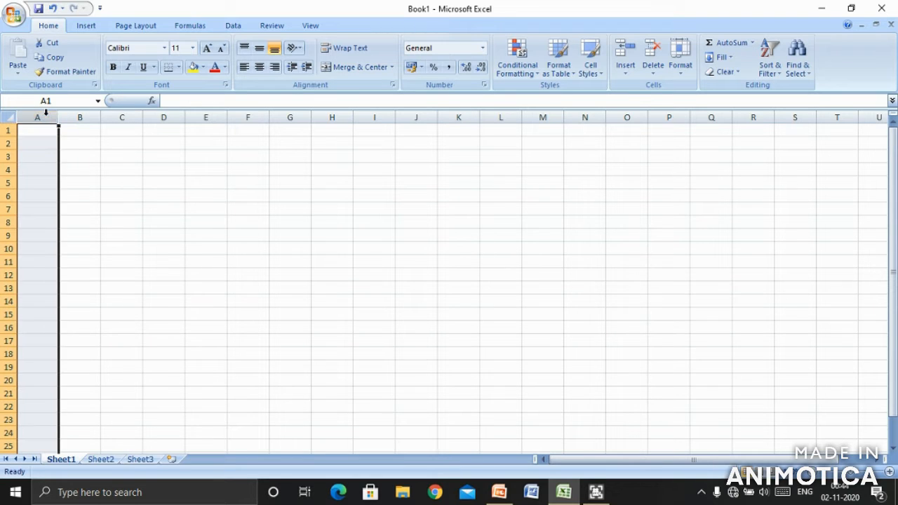
left_click(70, 111)
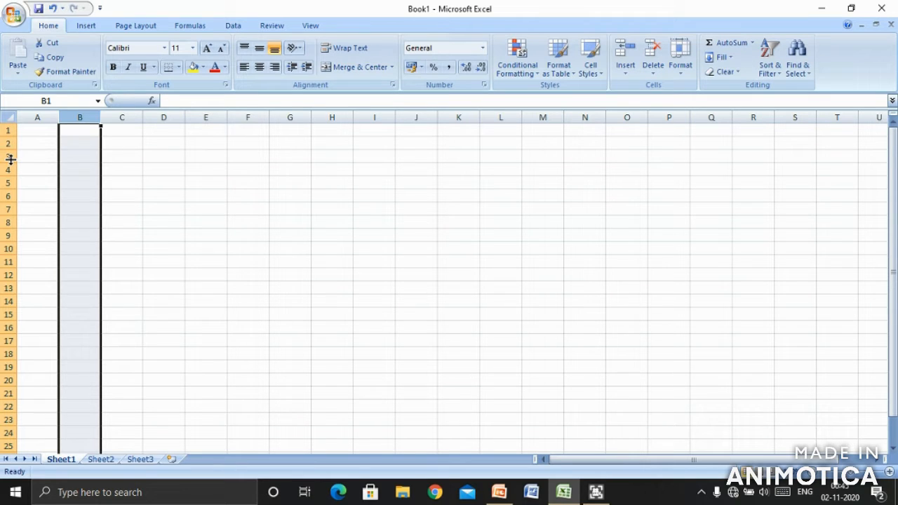
left_click(26, 204)
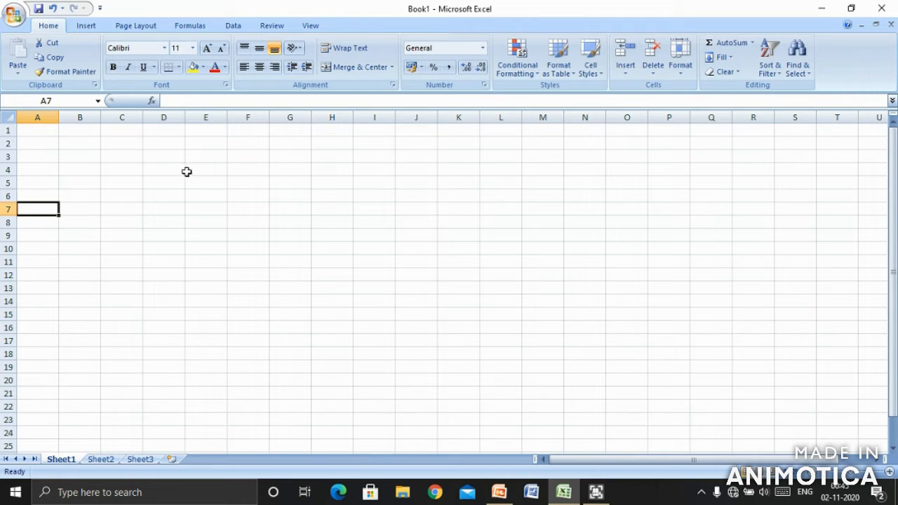
- Enter "COLUMNS - 16,384" in cell C2 and "ROWS - 10,48576" in cell C3
left_click(113, 144)
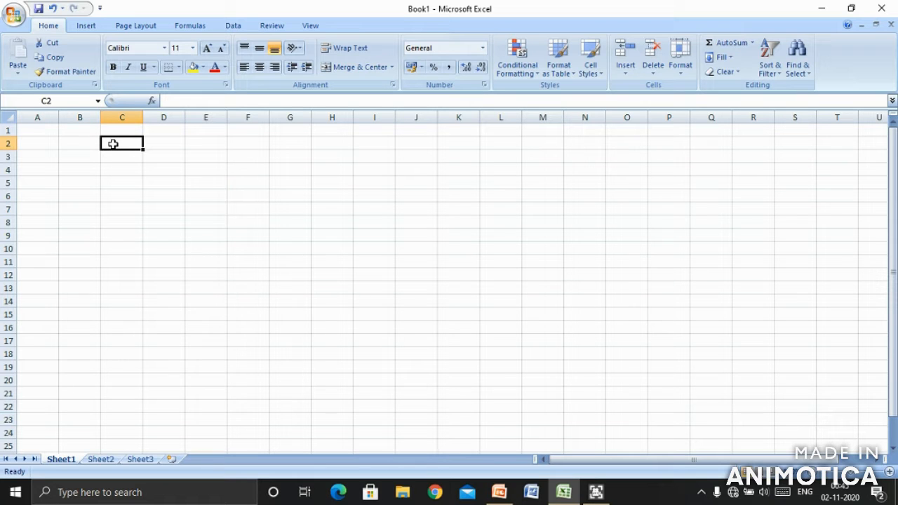
type("COL")
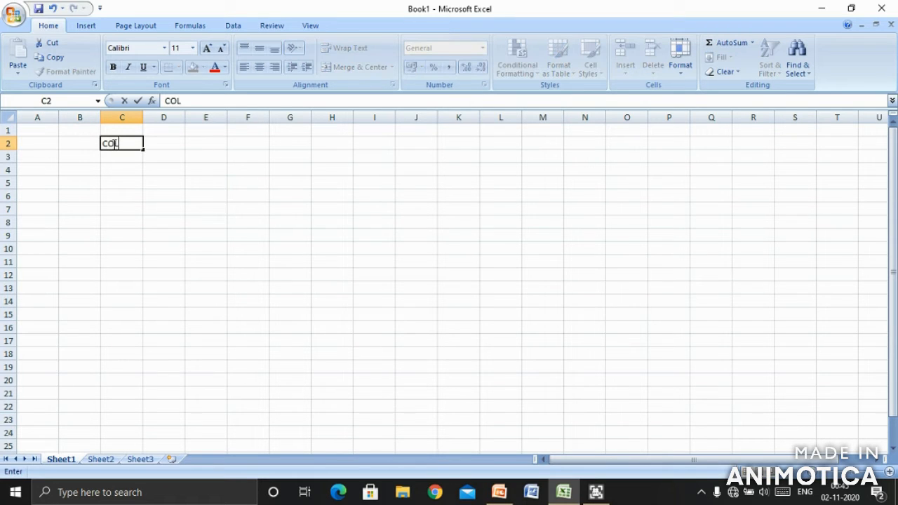
type("UMNS - 16,3")
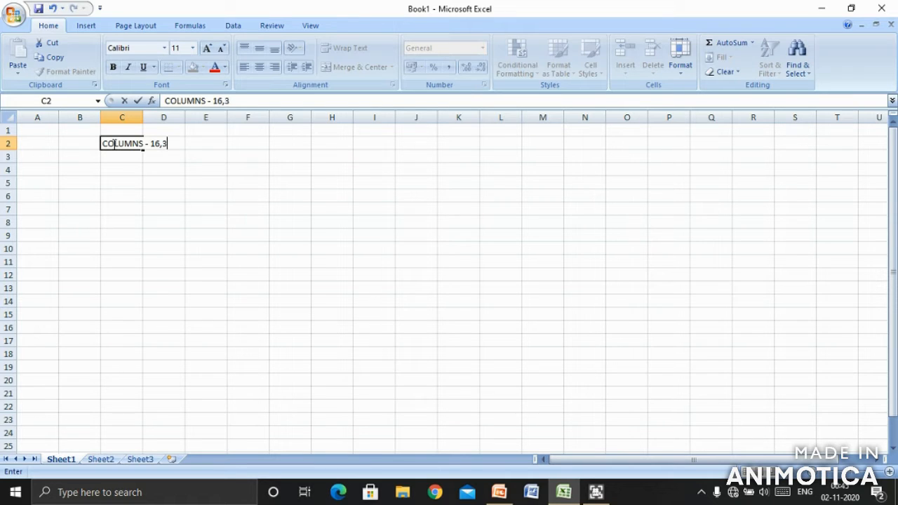
type("84")
key("Return")
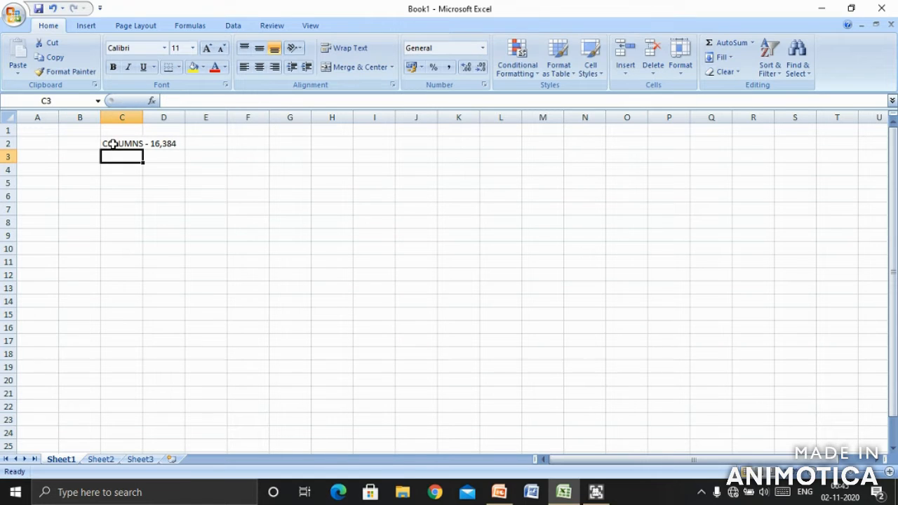
type("RO")
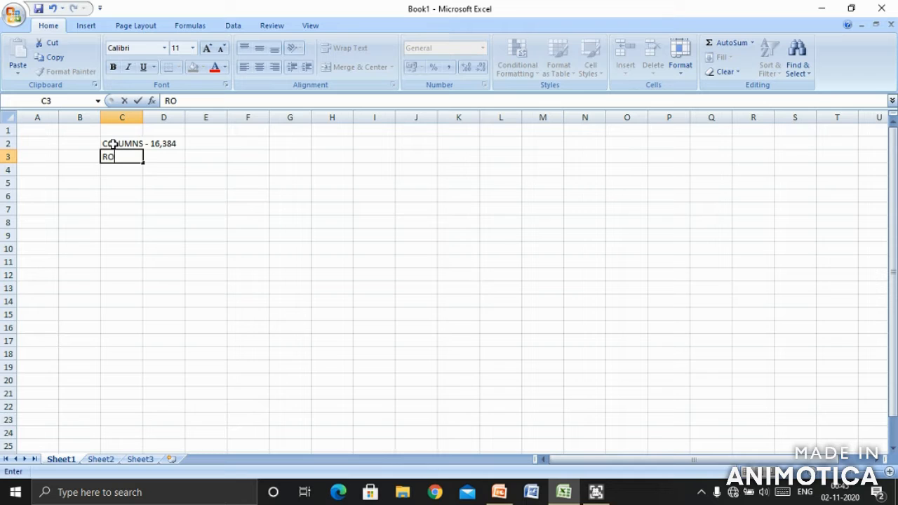
type("WS - 10,48576")
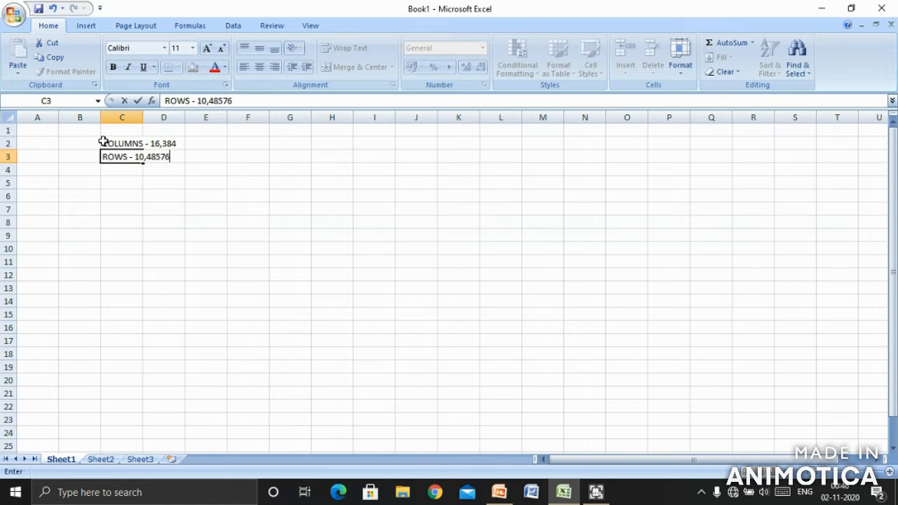
- Enlarge the text in cells C2 to D3 by four font size increments
left_click(103, 143)
key("shift+Down")
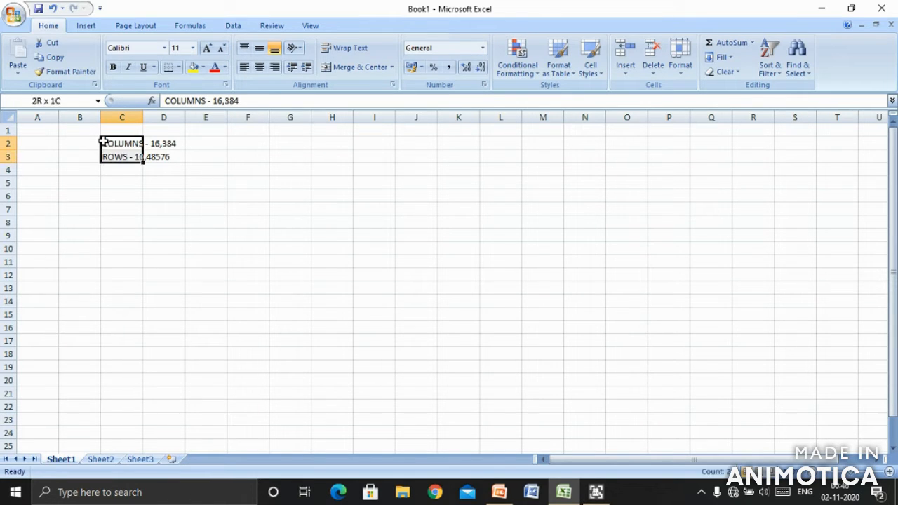
key("shift+Right")
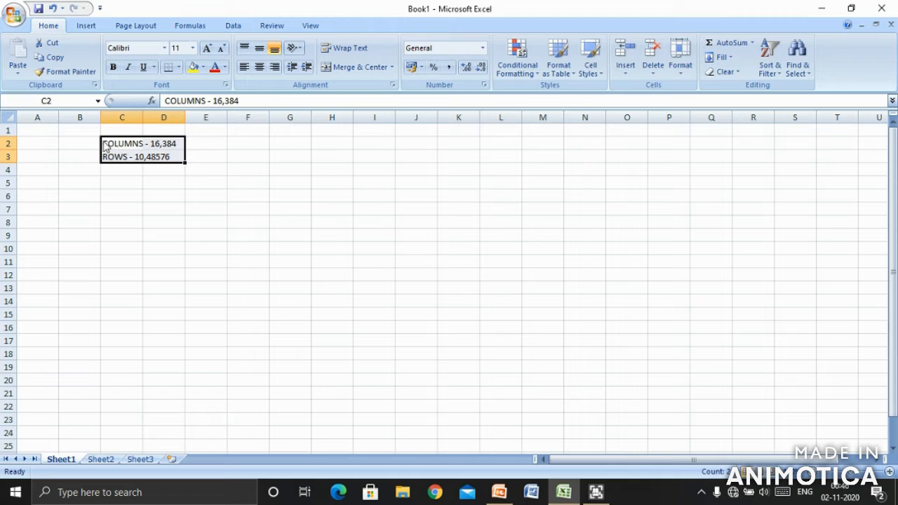
left_click(209, 48)
left_click(208, 48)
left_click(209, 49)
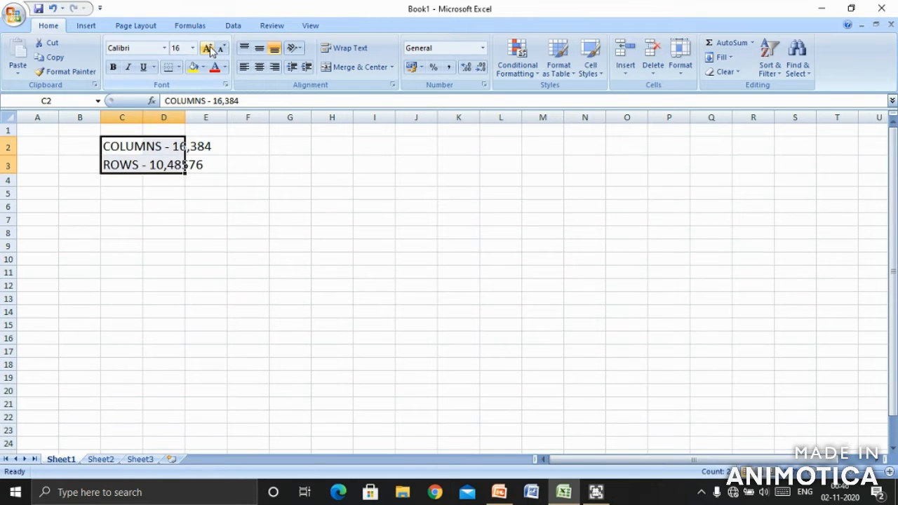
left_click(208, 48)
left_click(196, 288)
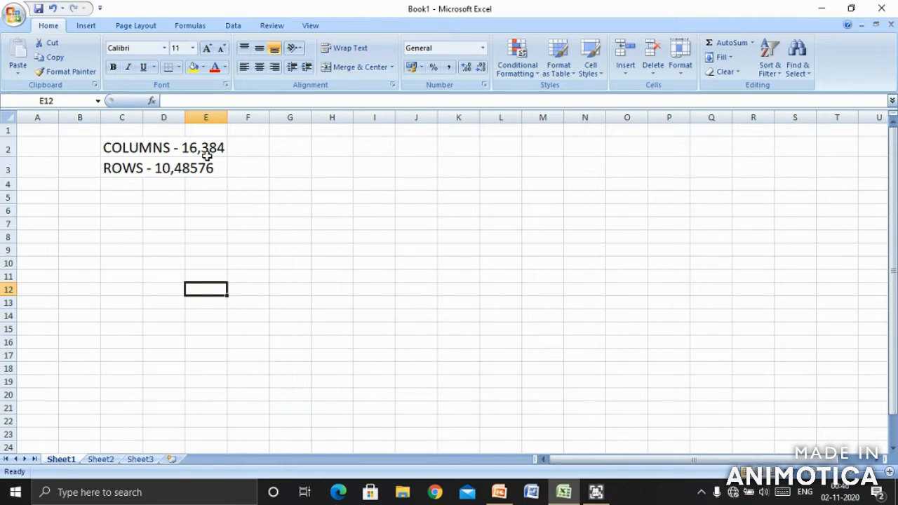
left_click(151, 135)
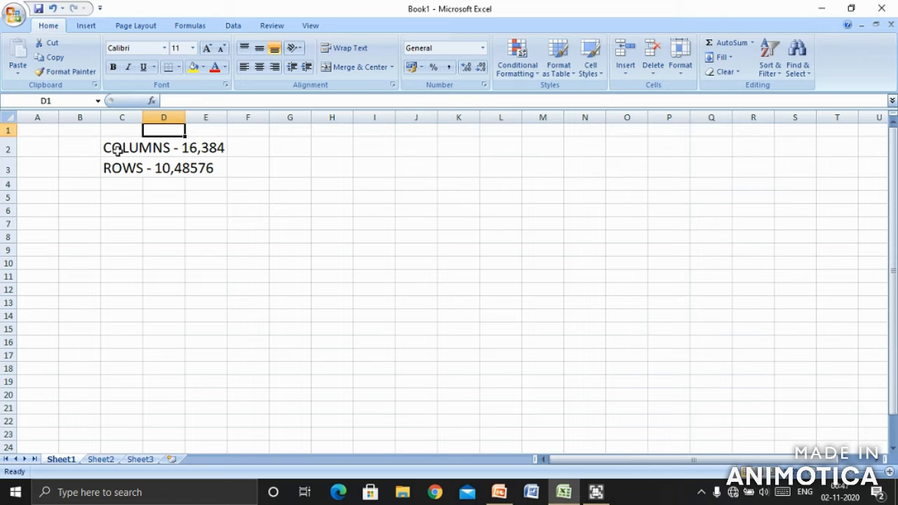
left_click(80, 202)
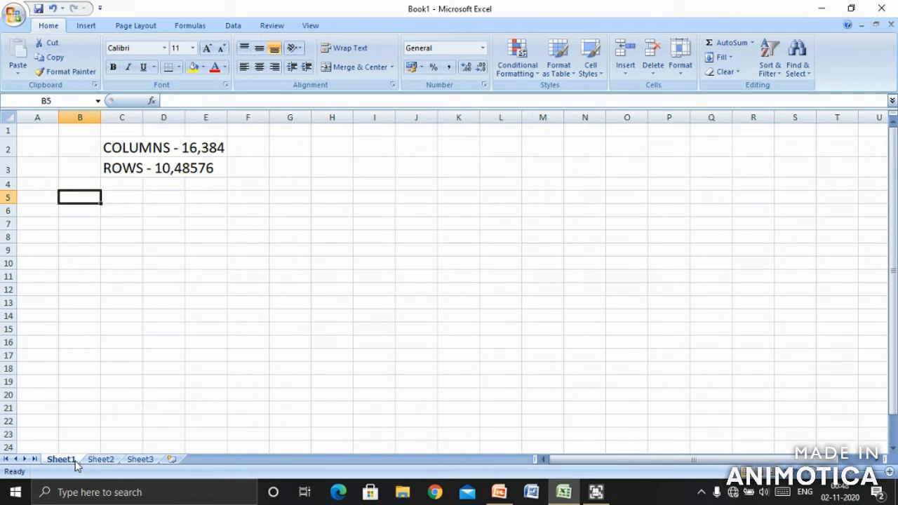
- Look through the workbook's three worksheets in turn, finishing on Sheet2
left_click(96, 461)
left_click(142, 460)
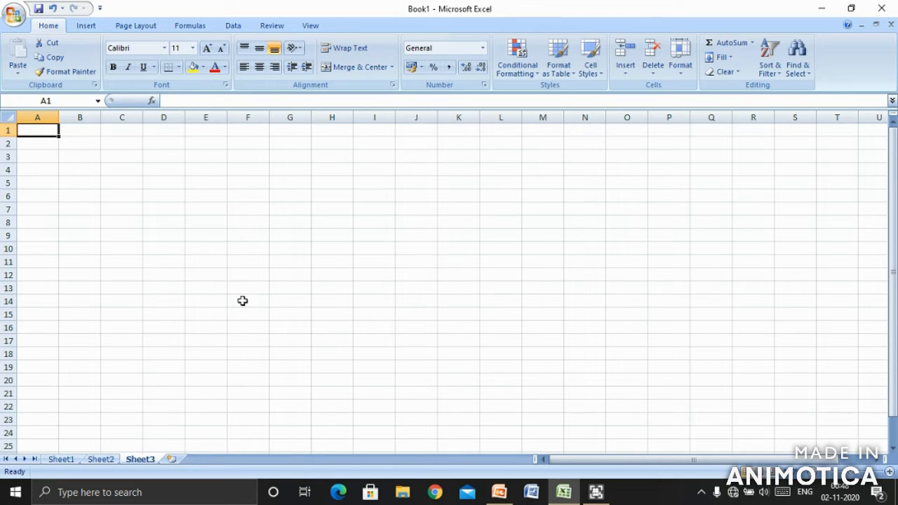
left_click(71, 460)
left_click(103, 463)
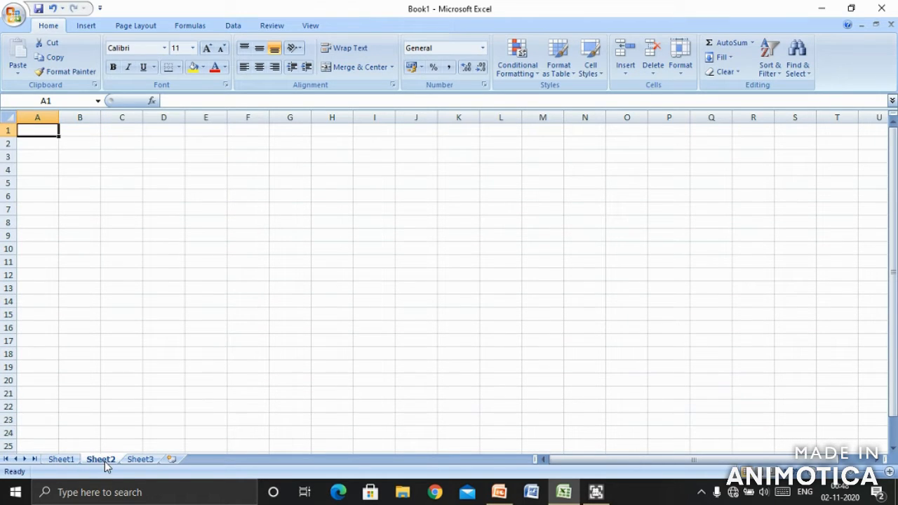
left_click(144, 462)
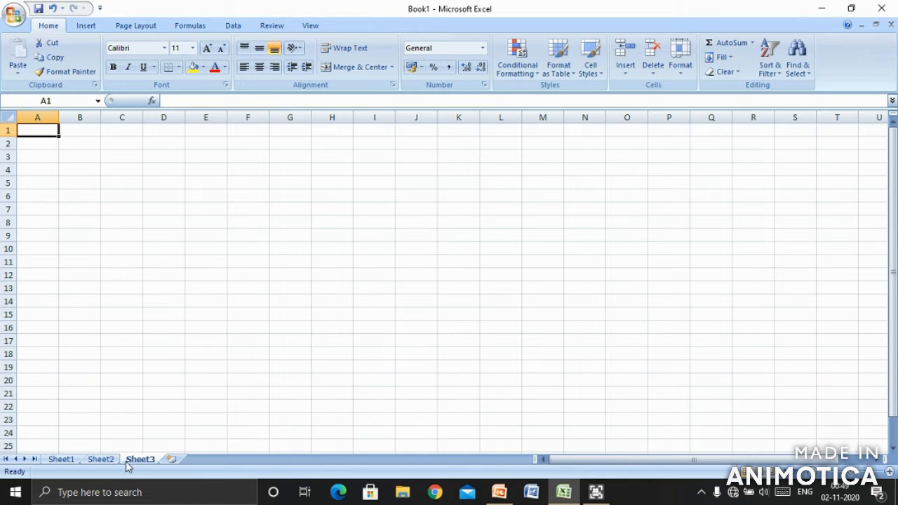
left_click(72, 461)
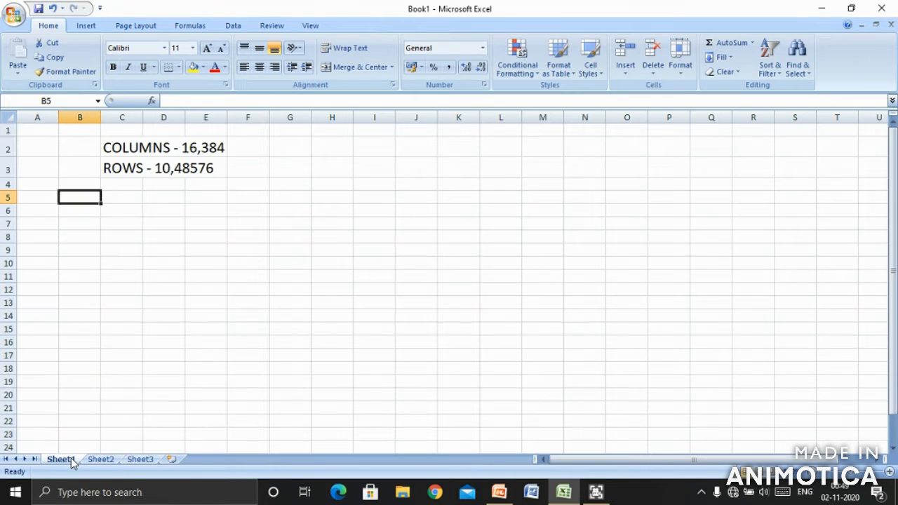
left_click(109, 462)
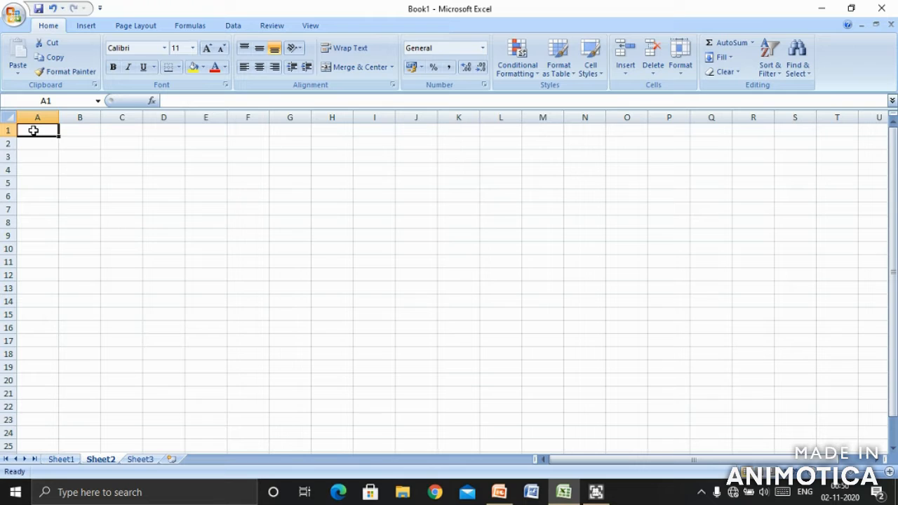
- Enter 1 in cell A1 and 2 in cell A2 of Sheet2
type("1")
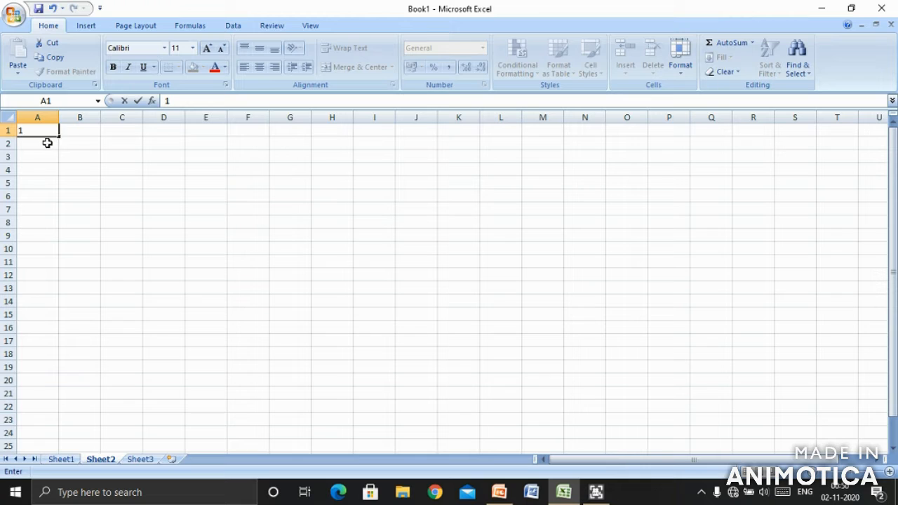
left_click(45, 142)
type("2")
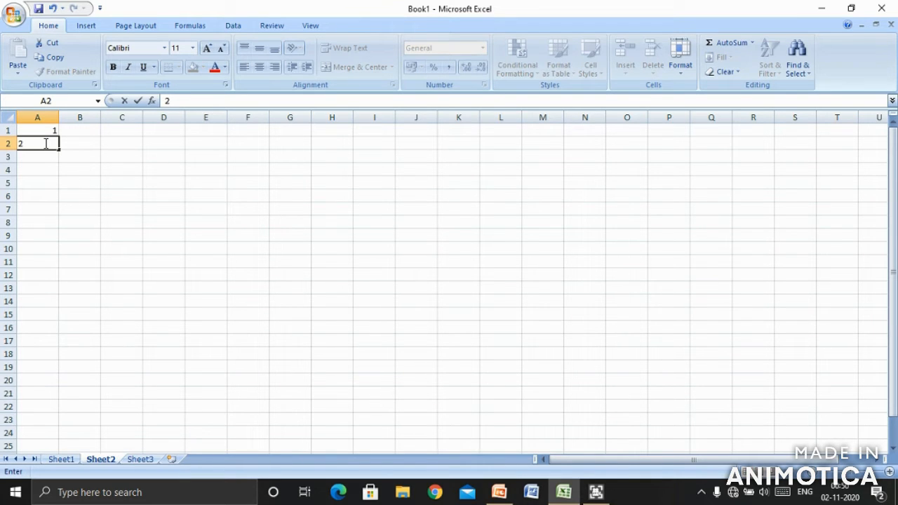
left_click(45, 158)
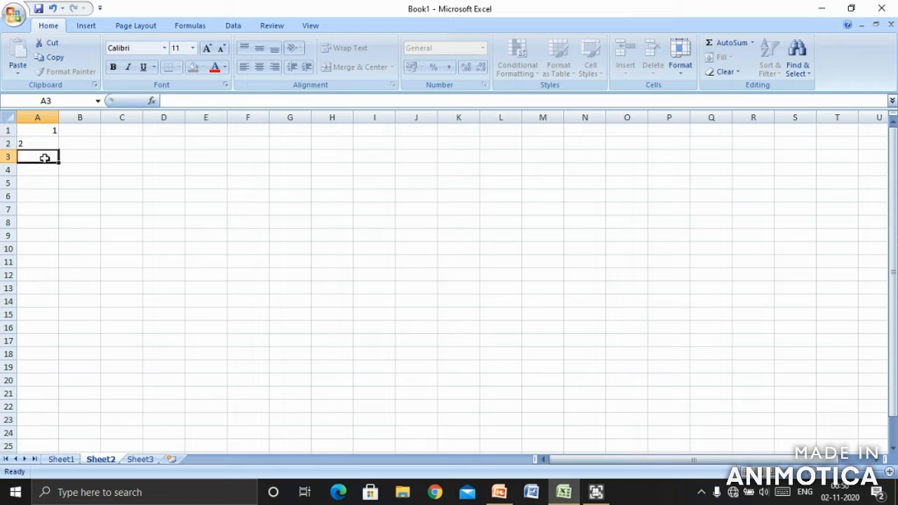
- Extend the number series in cells A1:A2 down to cell A10 with AutoFill
left_click(42, 129)
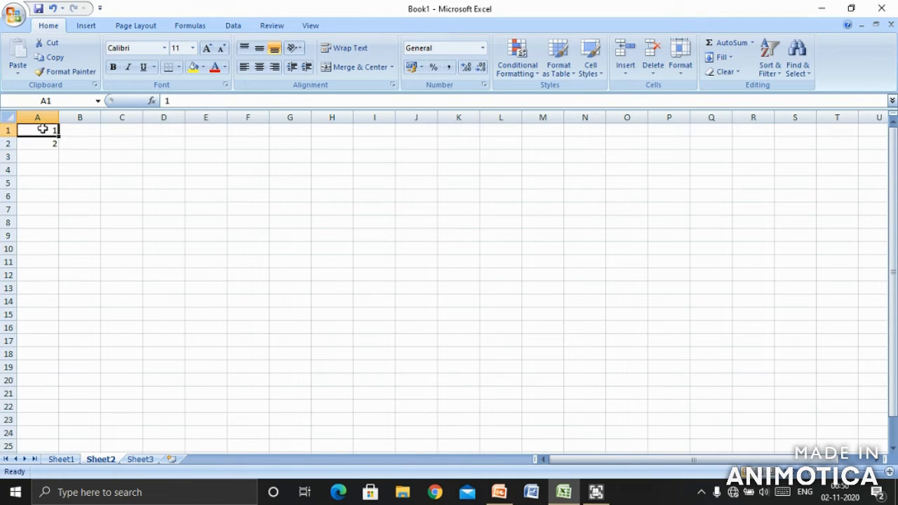
left_click_drag(42, 129, 44, 139)
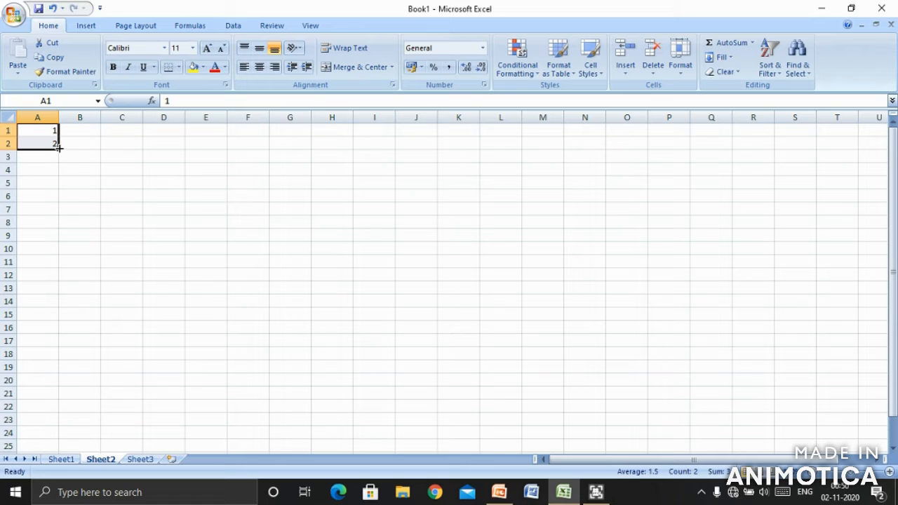
left_click_drag(60, 147, 73, 258)
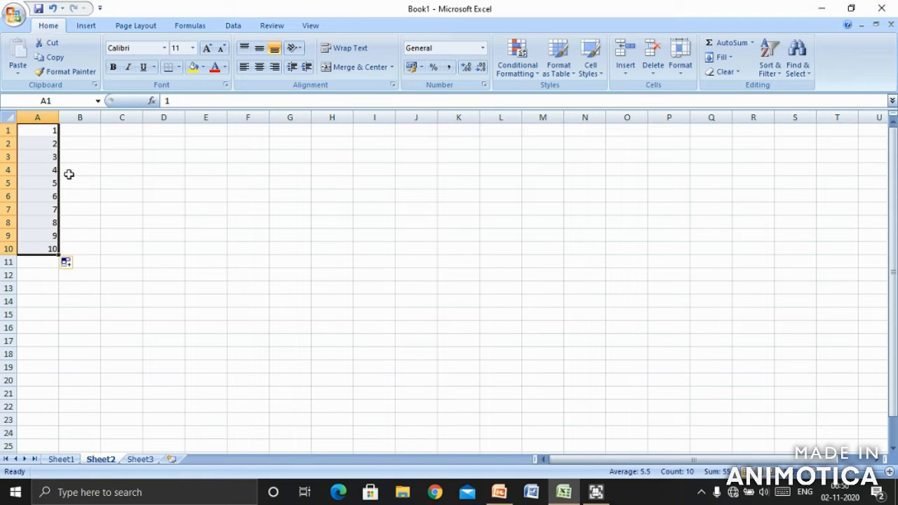
left_click(72, 224)
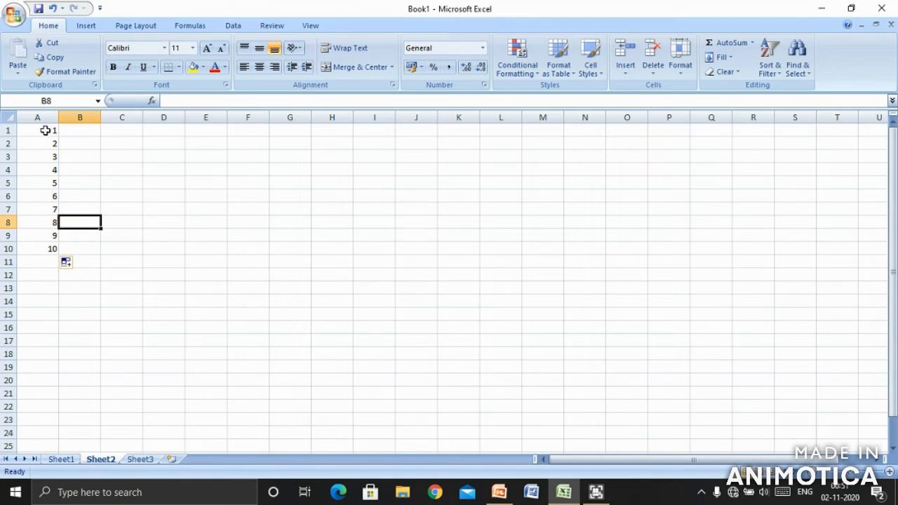
- Undo the fill of column A and clear the value in cell A2
left_click(45, 131)
key("ctrl+z")
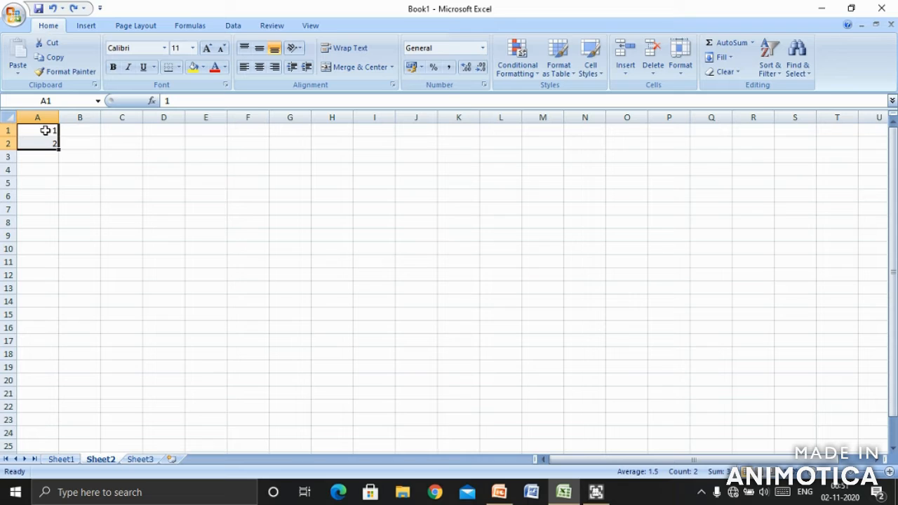
key("ctrl+z")
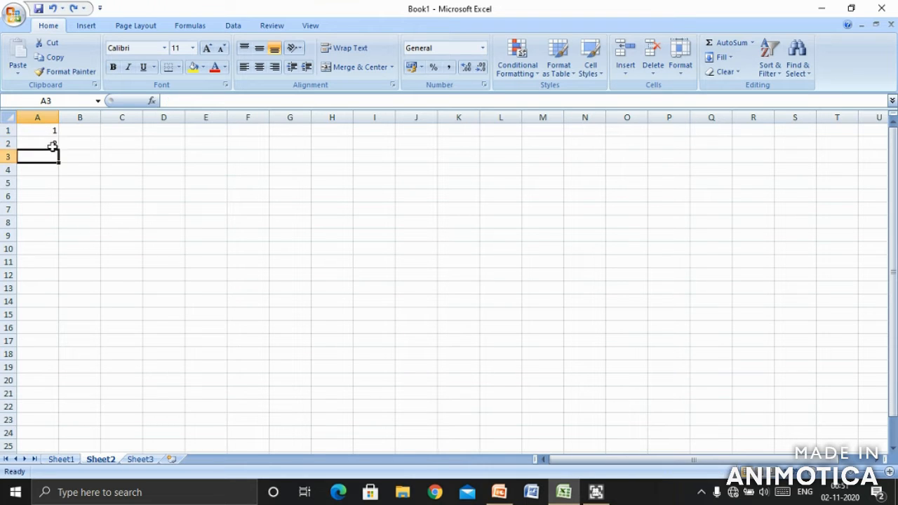
left_click(50, 142)
key("BackSpace")
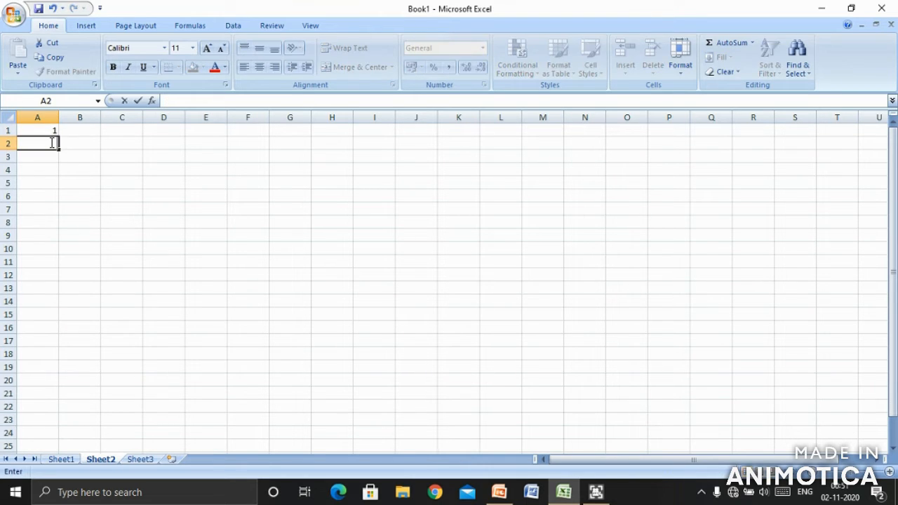
- AutoFill cell A1 down to cell A7 and change the fill option to Fill Series
left_click(49, 131)
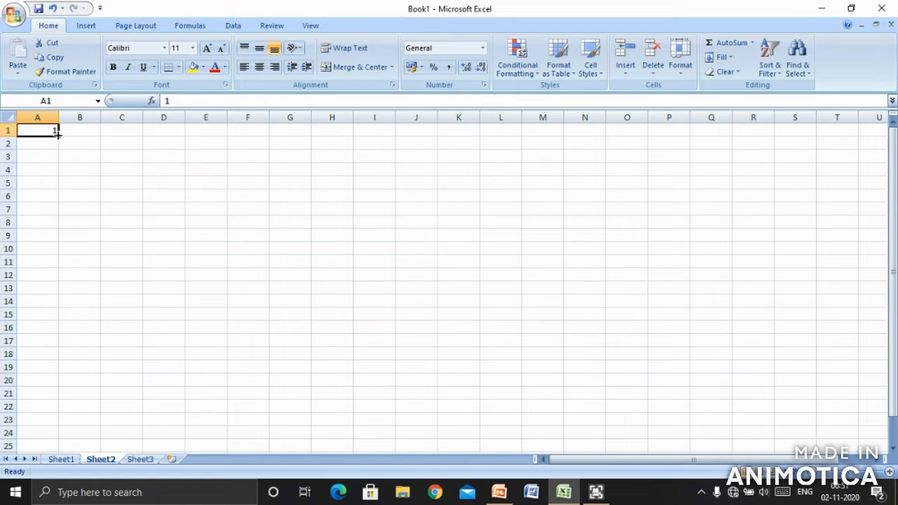
left_click_drag(58, 134, 66, 218)
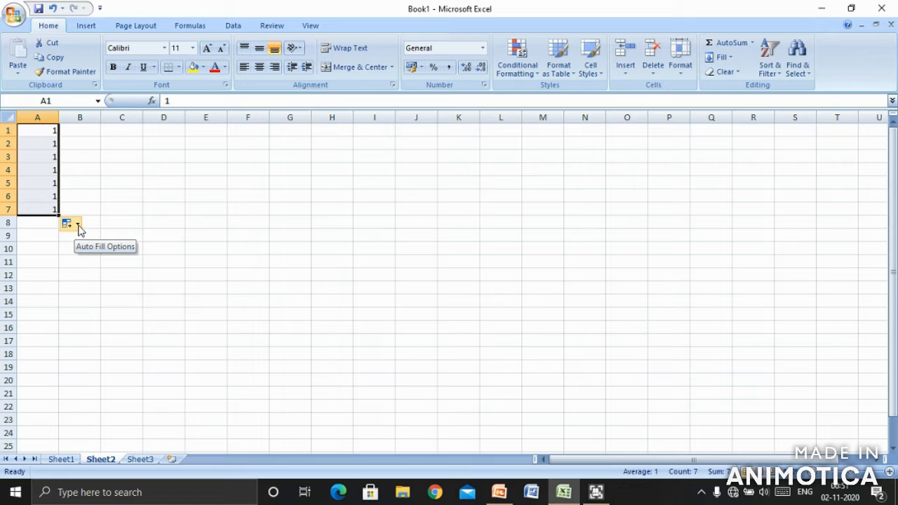
left_click(78, 225)
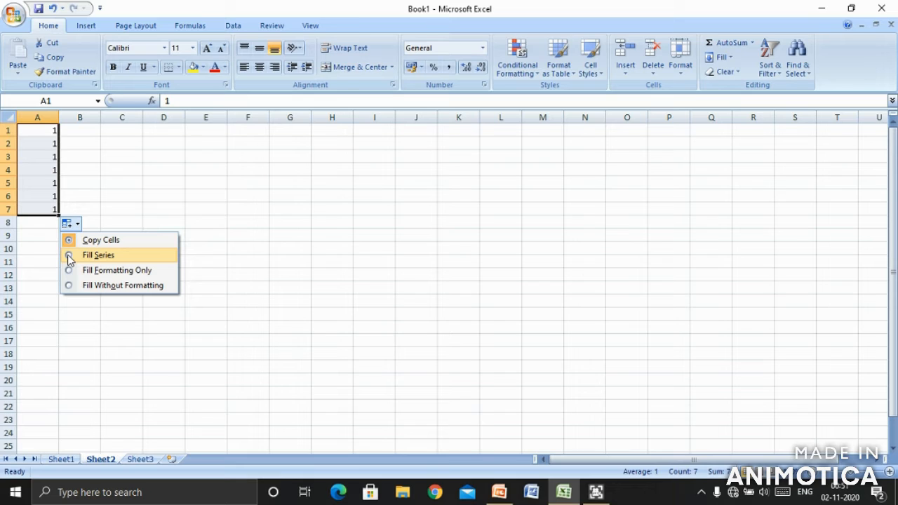
left_click(68, 257)
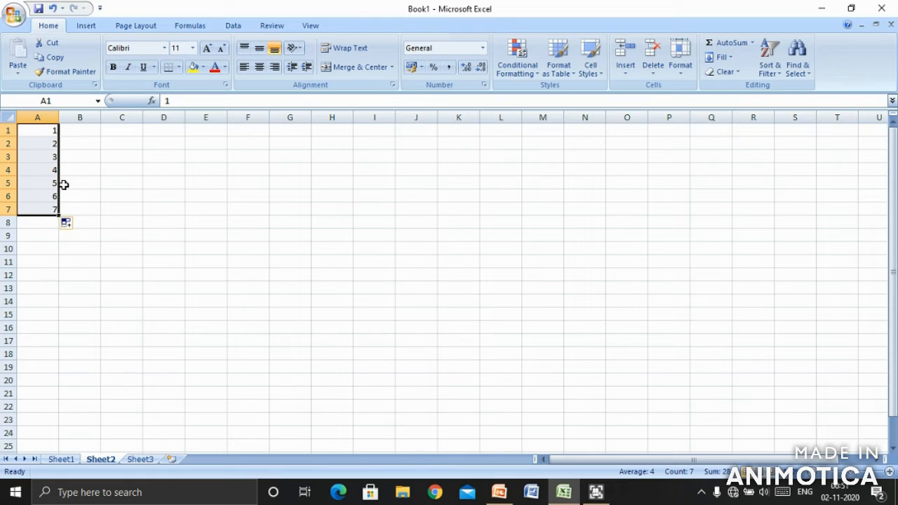
- Undo the series fill below cell A1 and enter 5 in cell A2
key("ctrl+z")
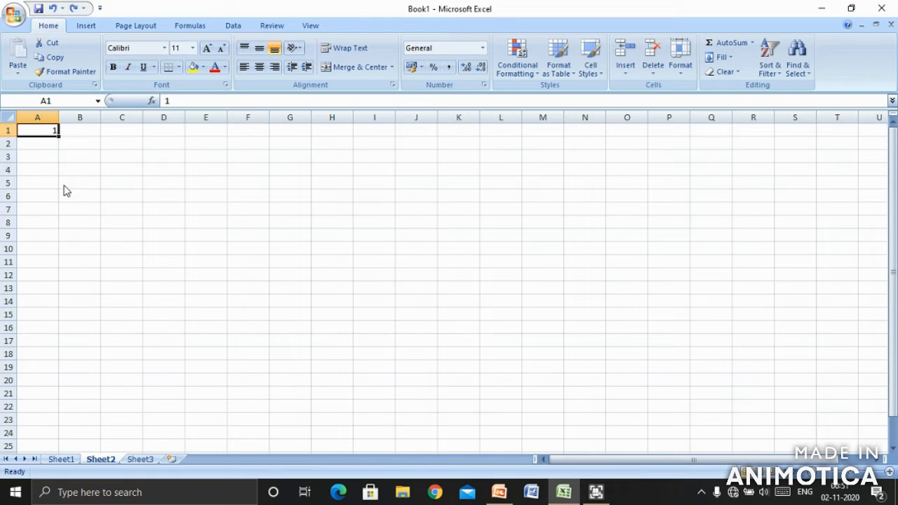
left_click(46, 140)
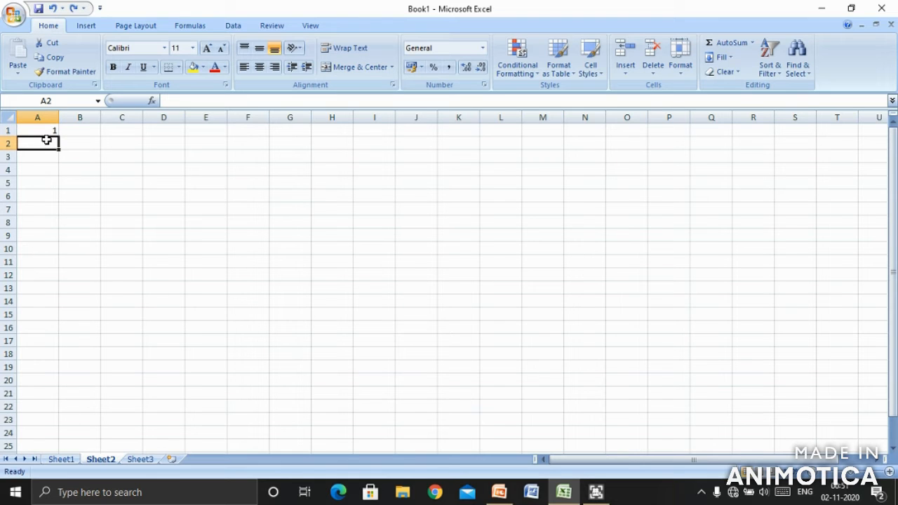
type("5")
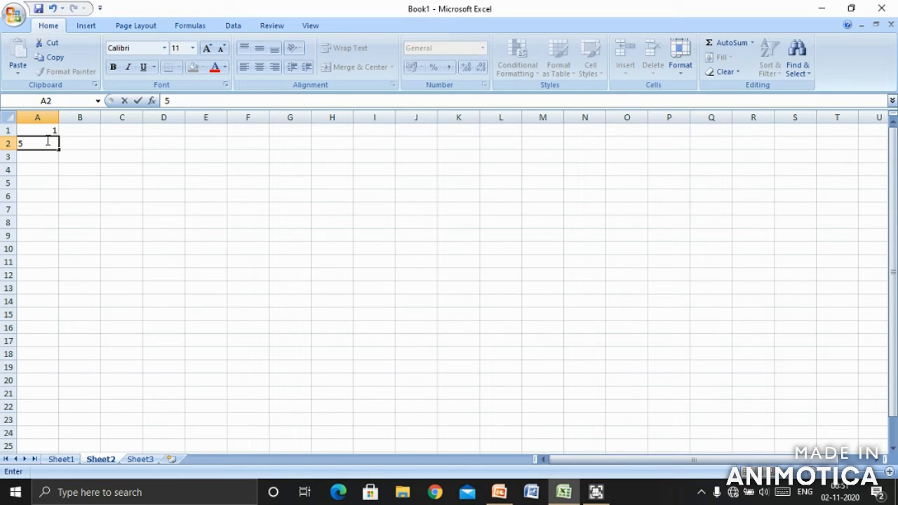
left_click(44, 165)
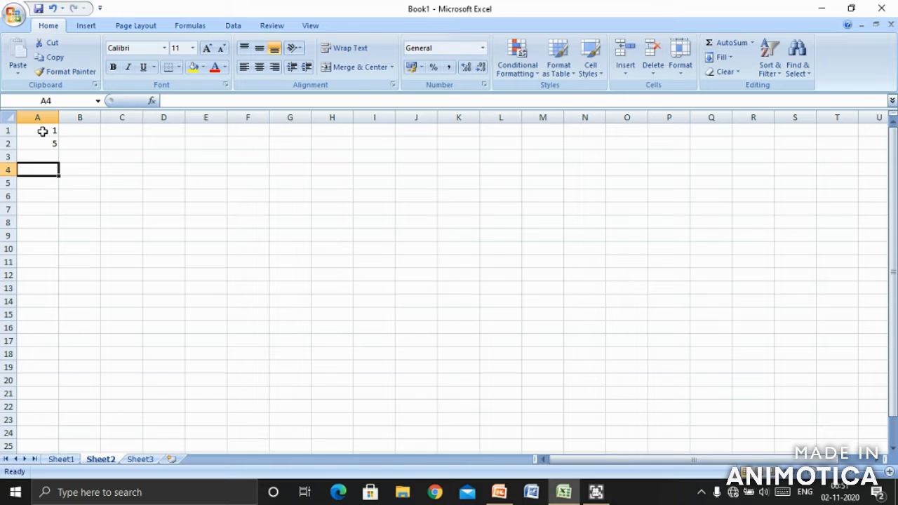
- Extend the number pattern in cells A1:A2 down to cell A8, and undo both the fill and the A2 entry
left_click(43, 132)
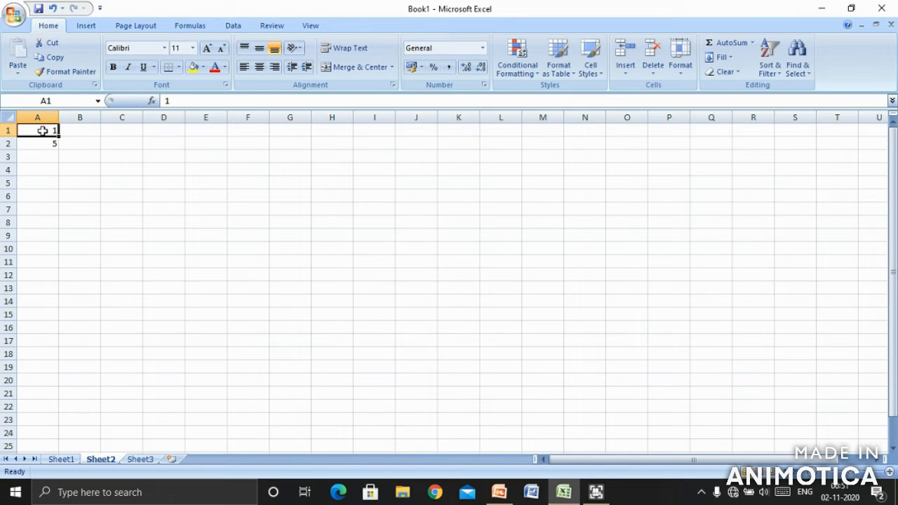
key("shift+Down")
left_click_drag(43, 131, 56, 232)
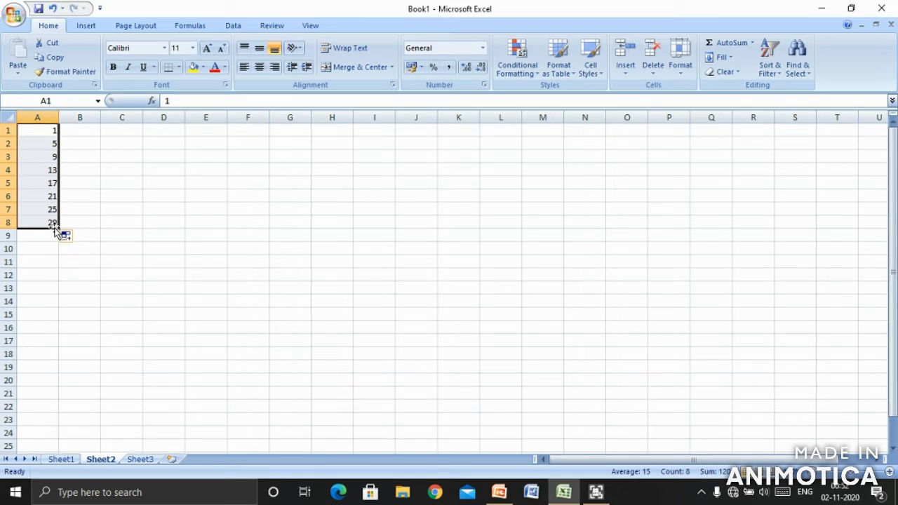
key("ctrl+z")
key("ctrl+z")
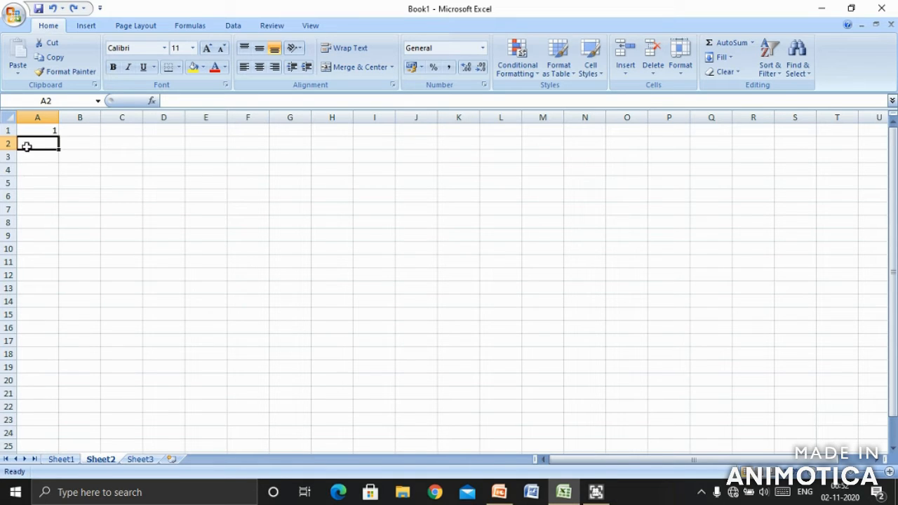
type("N")
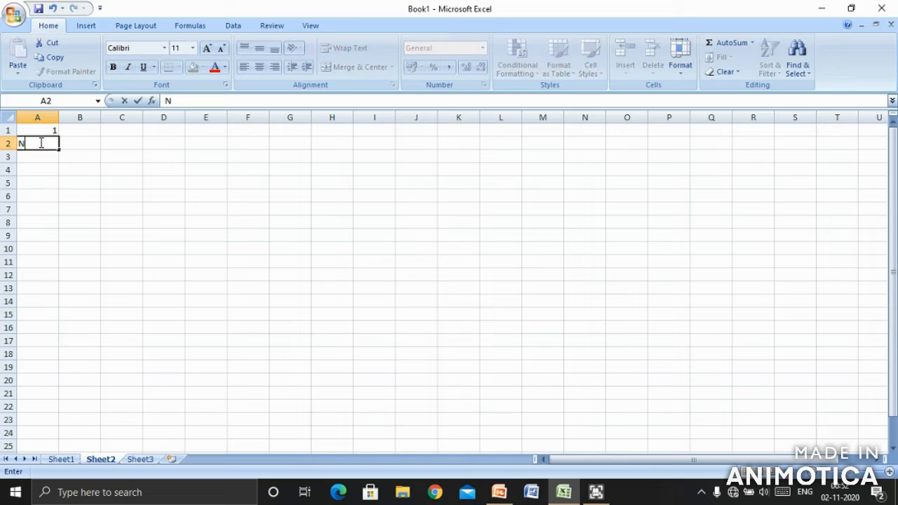
type("AME")
key("BackSpace")
key("BackSpace")
key("BackSpace")
key("BackSpace")
- Enter the headings S.NO, NAME, ENG, HINDI, MATHS and COMPUTER across cells A2 to F2
type("S.NO")
key("Tab")
type("NAME")
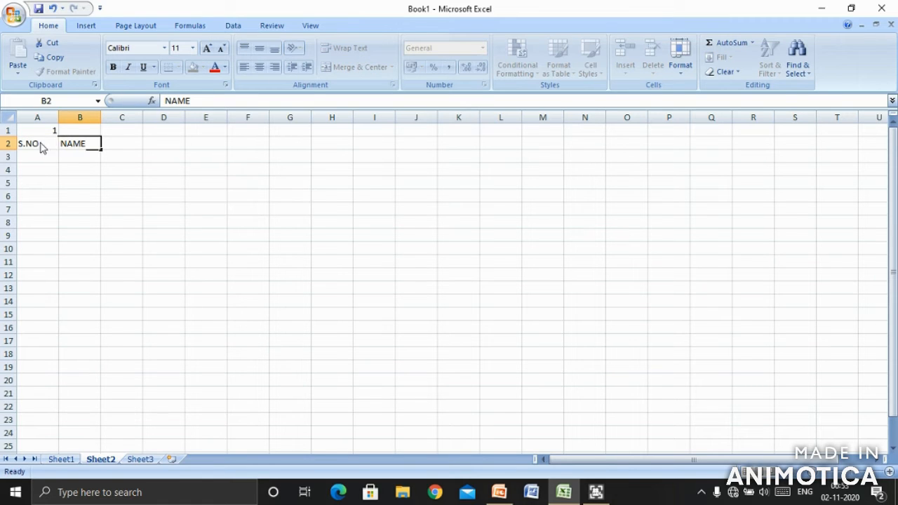
key("Tab")
type("ENG")
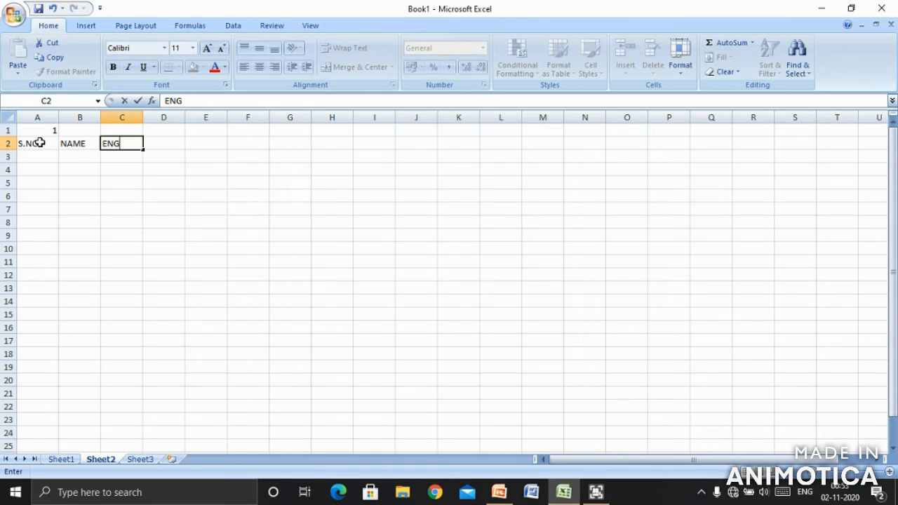
key("Tab")
type("HINDI")
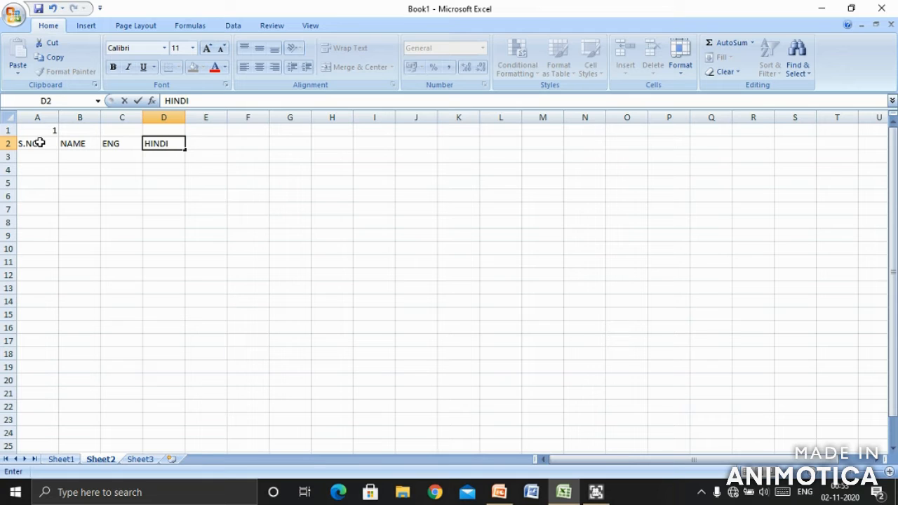
key("Tab")
type("MATHS")
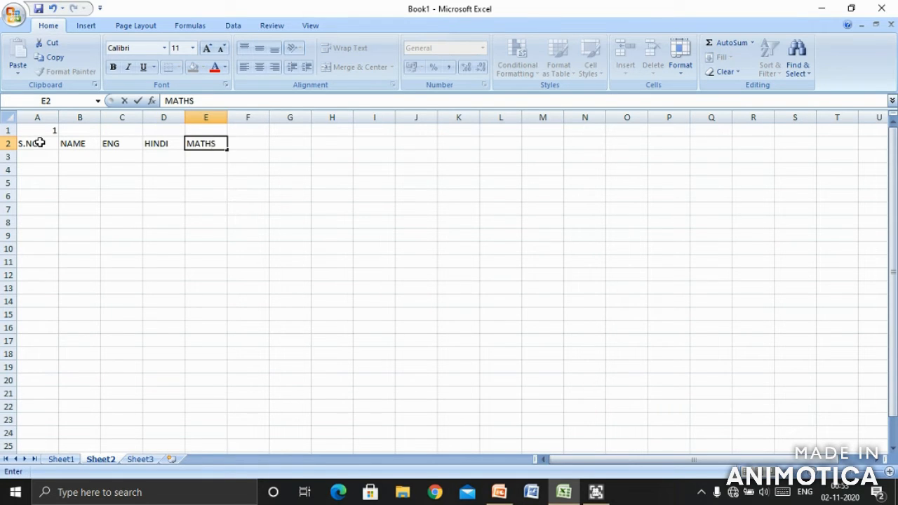
key("Tab")
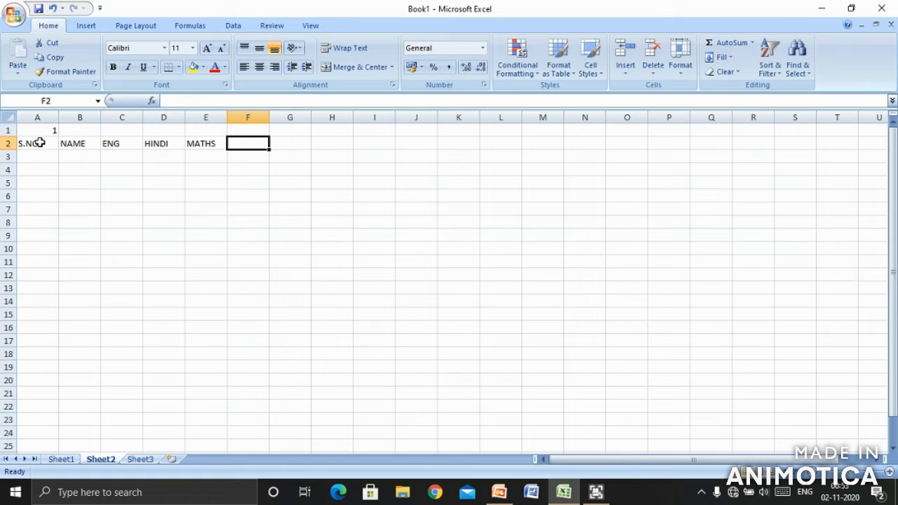
type("COM")
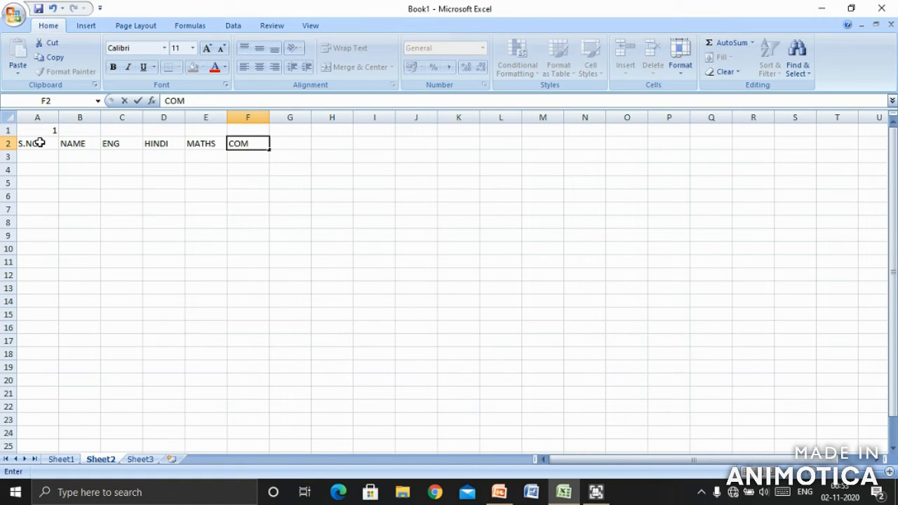
type("PUTER")
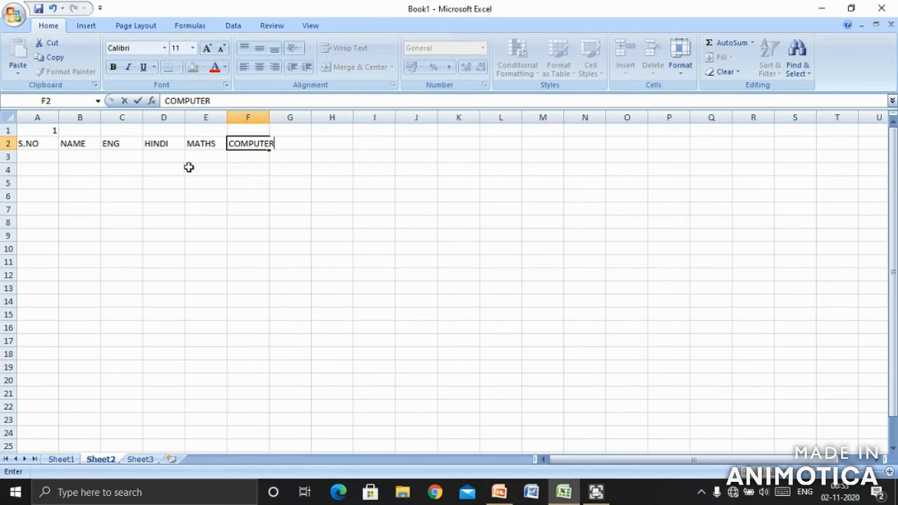
- Fit the widths of the COMPUTER column F and the MATHS column E to their headings
double_click(269, 112)
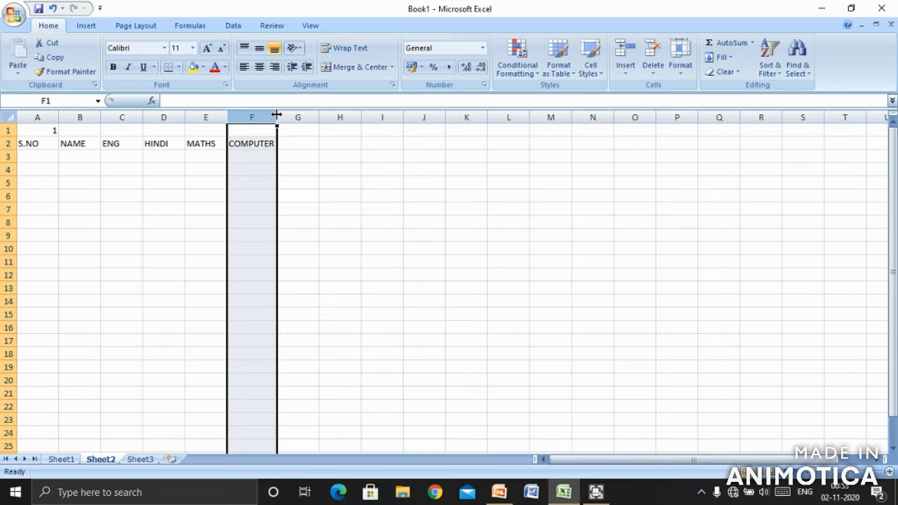
mouse_move(278, 115)
left_mouse_down()
mouse_move(329, 113)
mouse_move(278, 114)
left_mouse_up()
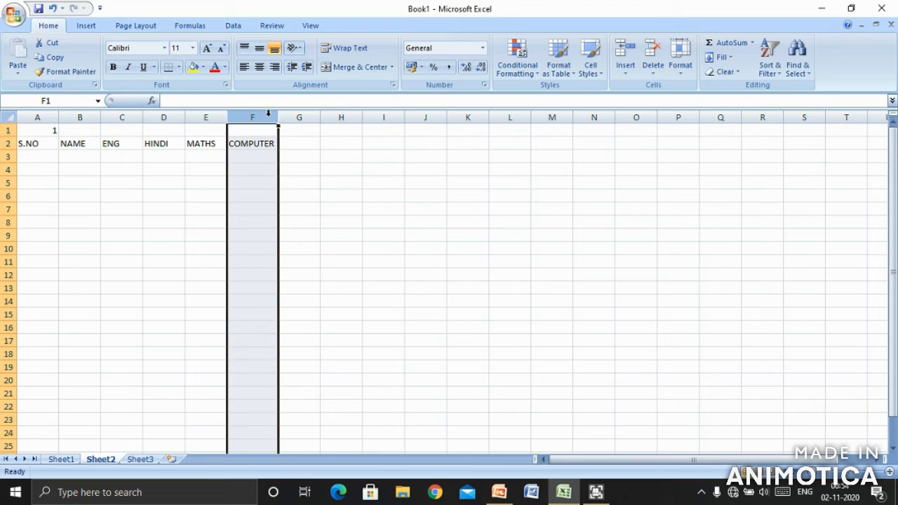
left_click(218, 117)
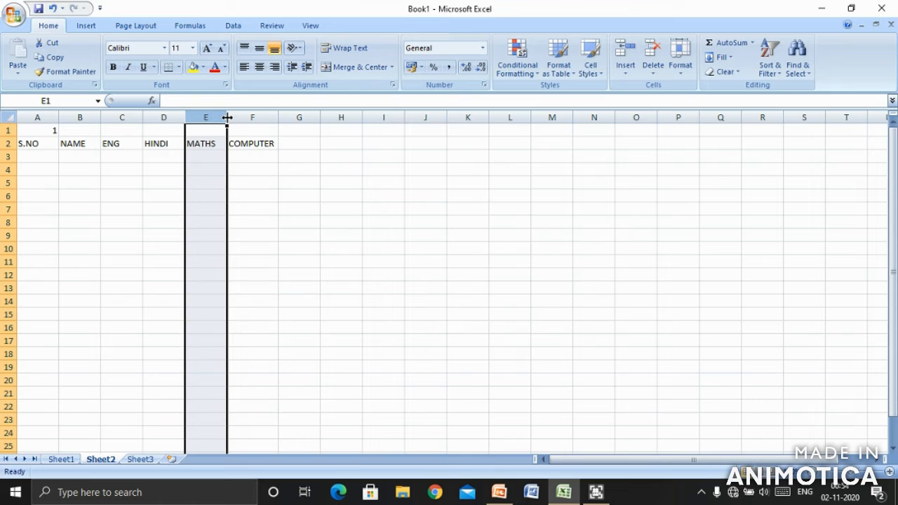
double_click(227, 116)
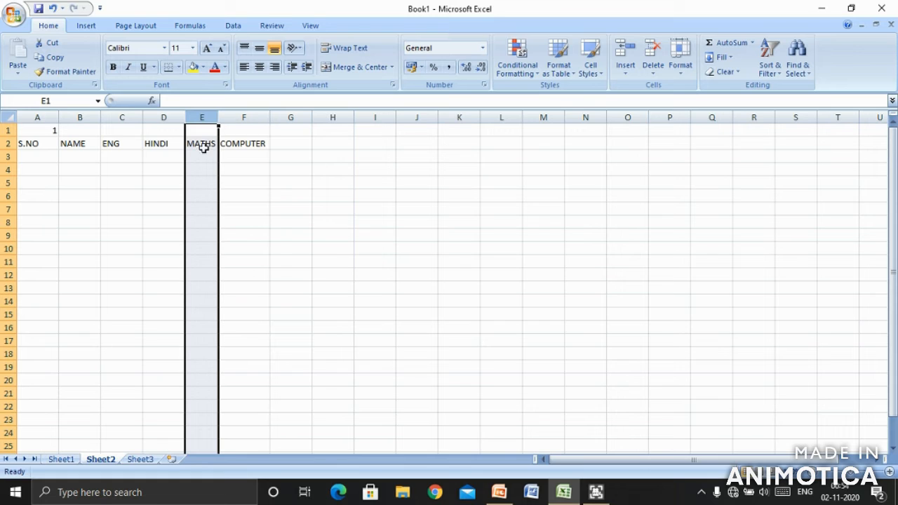
- Enter serial number 1 in cell A3 under the S.NO heading
left_click(38, 155)
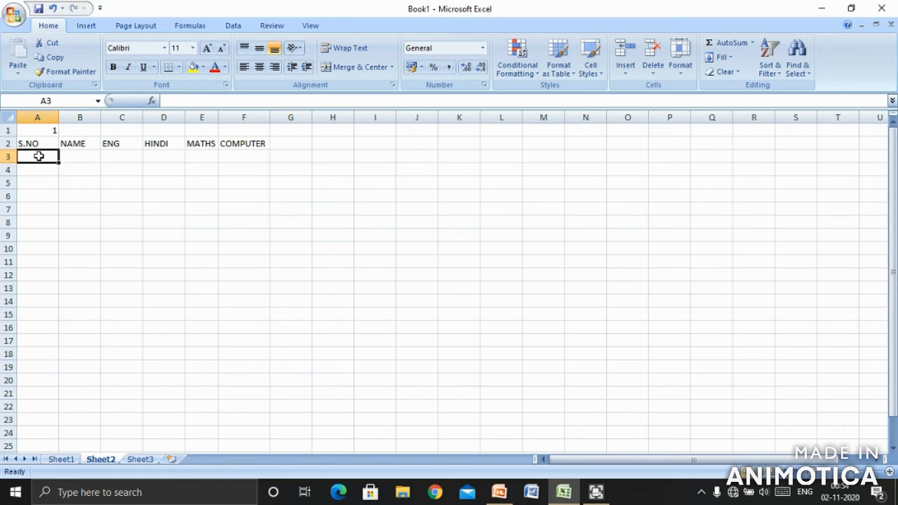
type("1")
key("Tab")
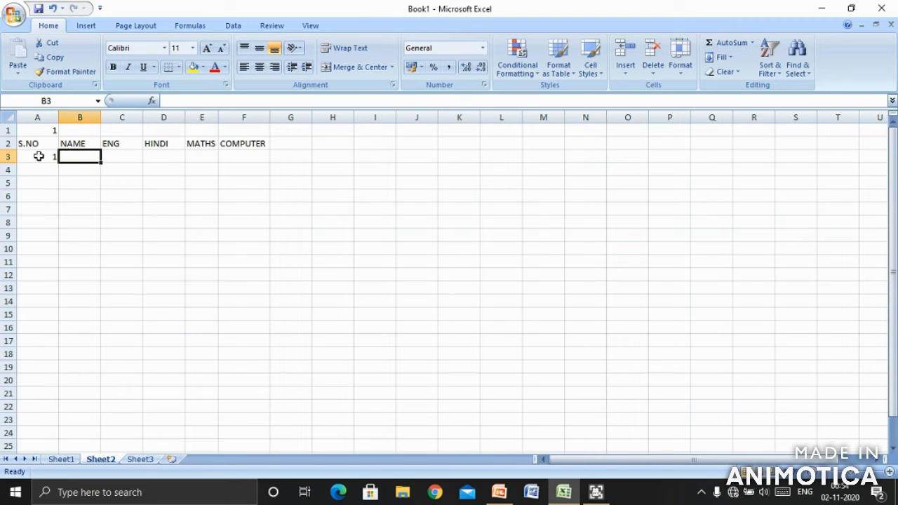
- Complete row 3 with the first student's name and the marks 76, 65, 67 and 87 for ENG, HINDI, MATHS and COMPUTER
type("AMIT")
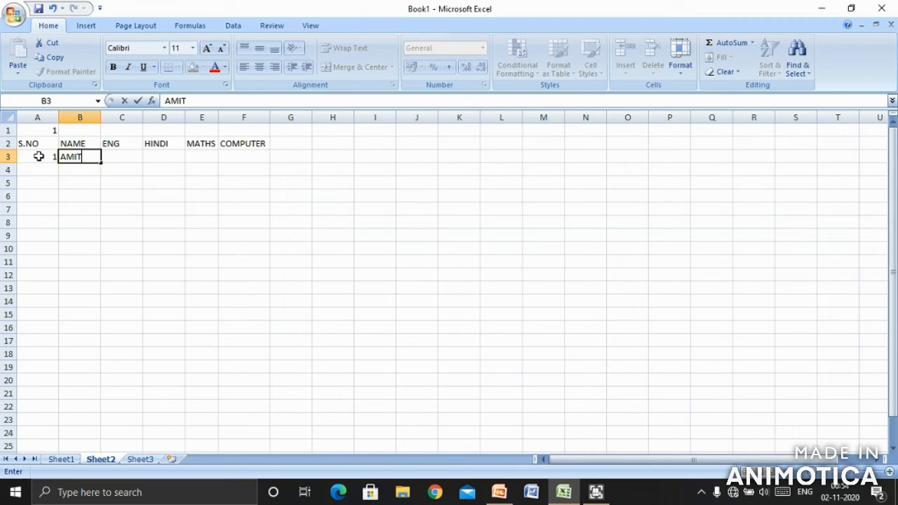
key("Tab")
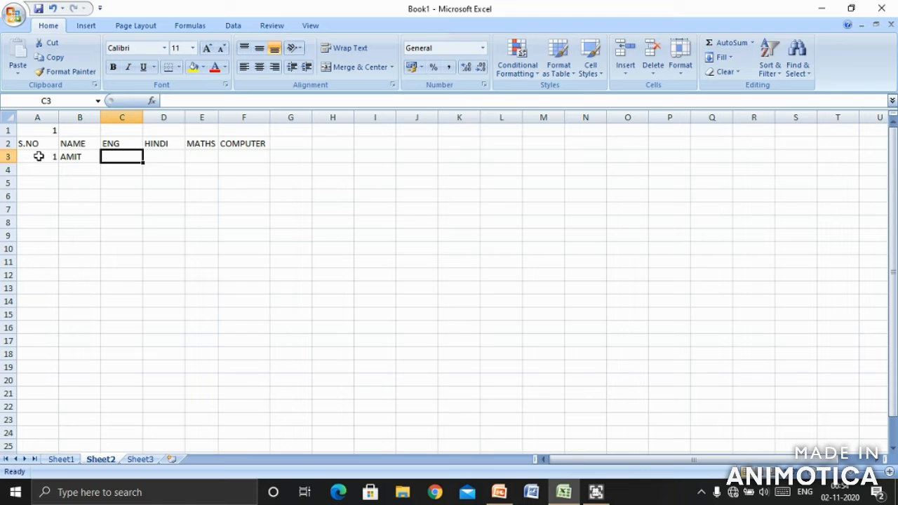
type("76")
key("Tab")
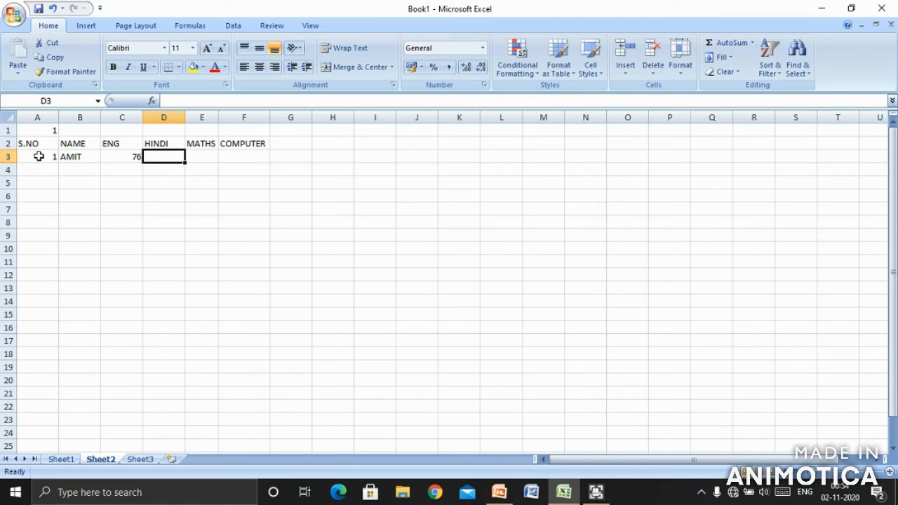
type("65")
key("Tab")
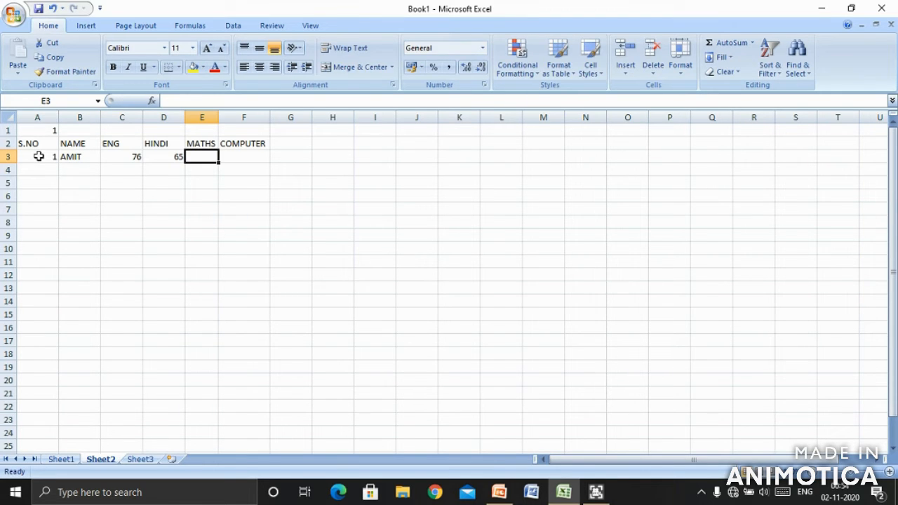
type("67")
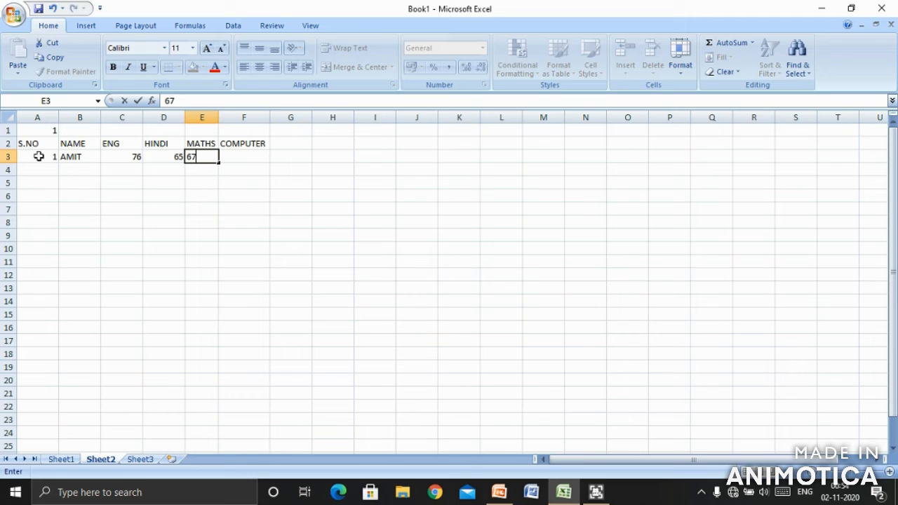
key("Tab")
type("87")
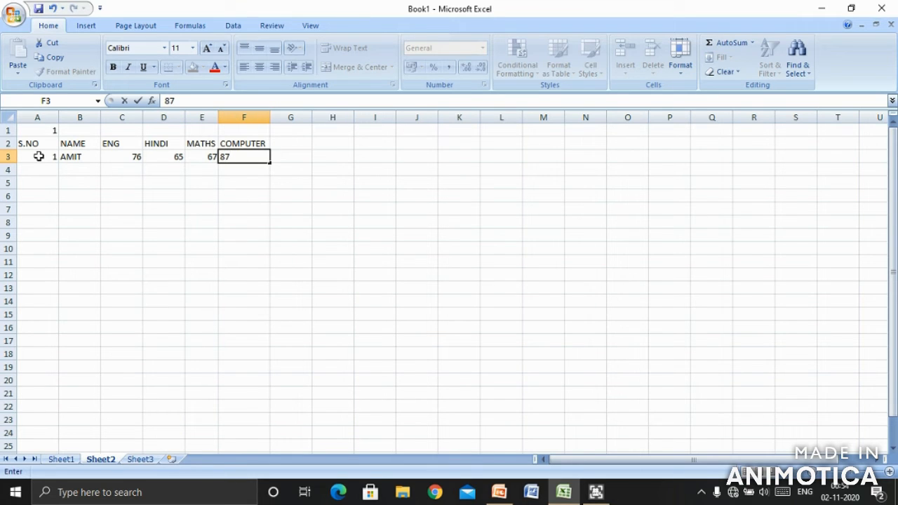
- Add the heading TOTAL in cell G2, beside the COMPUTER heading
left_click(279, 143)
type("TOTL")
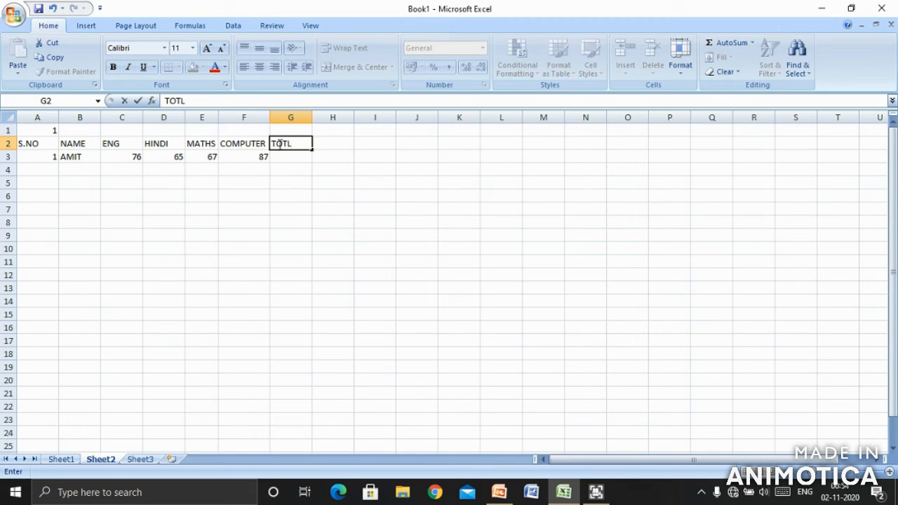
key("BackSpace")
type("AL")
- Enter serial number 2 in cell A4 and the second student's name in B4
left_click(56, 168)
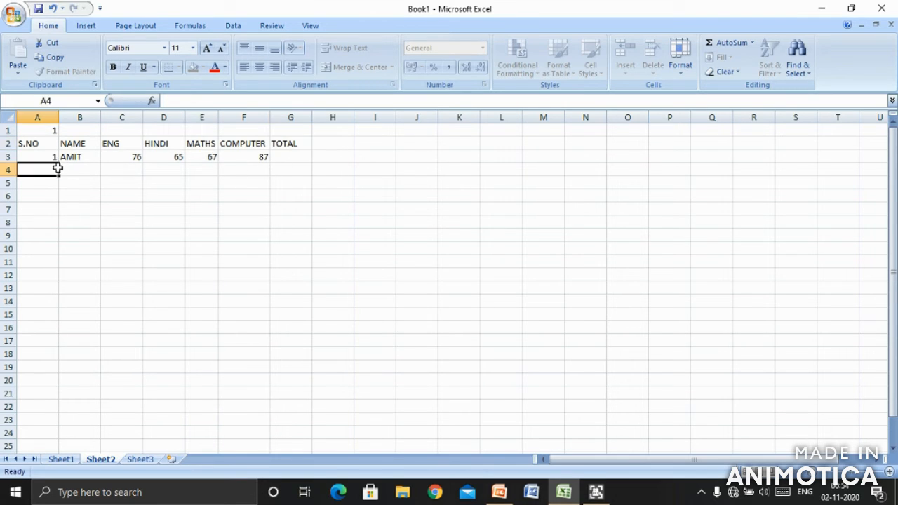
type("2")
left_click(60, 172)
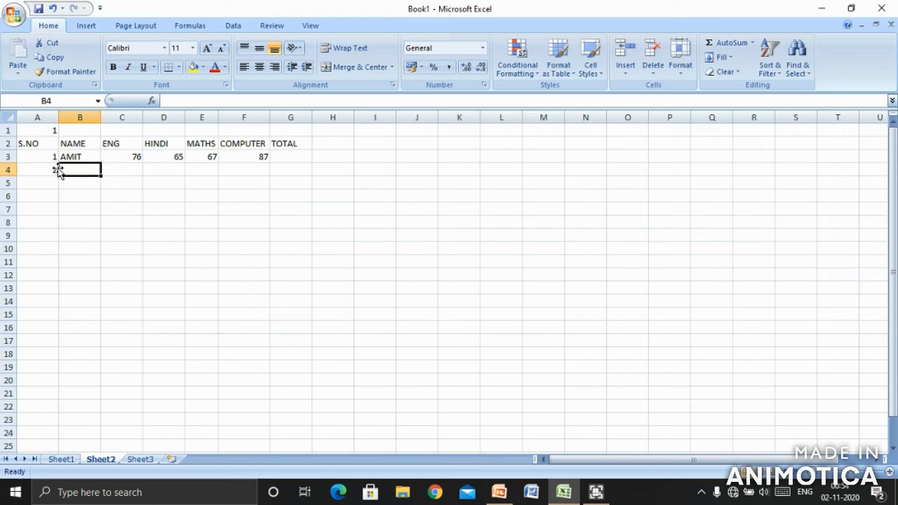
type("Z")
type("OYA")
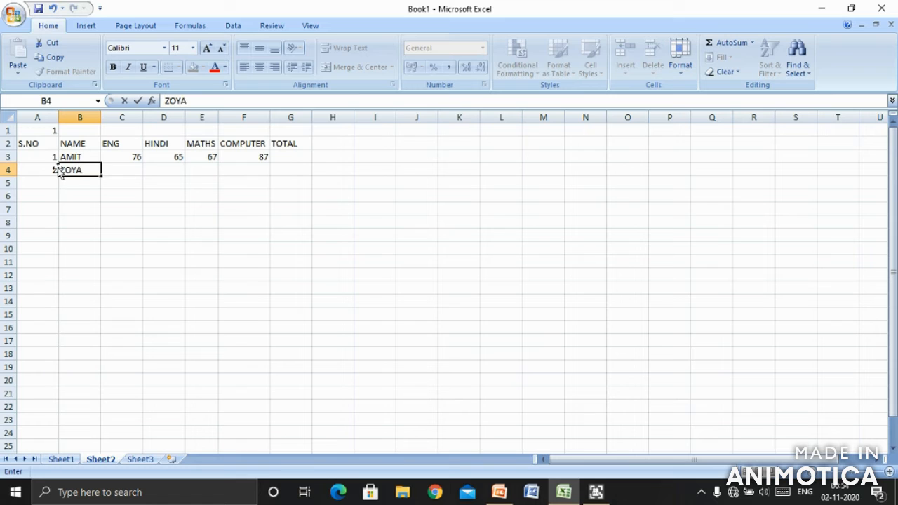
key("Tab")
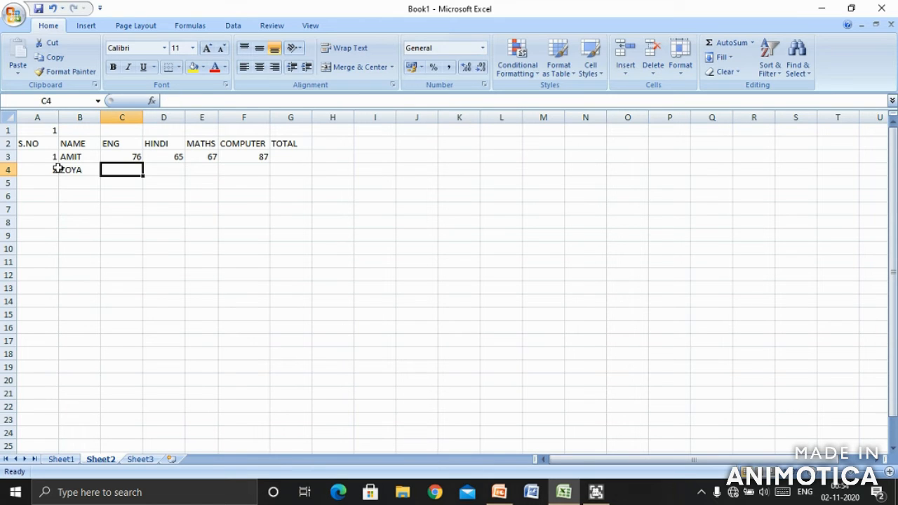
- Enter the second student's marks 76, 87, 67 and 87 in cells C4 to F4
type("76")
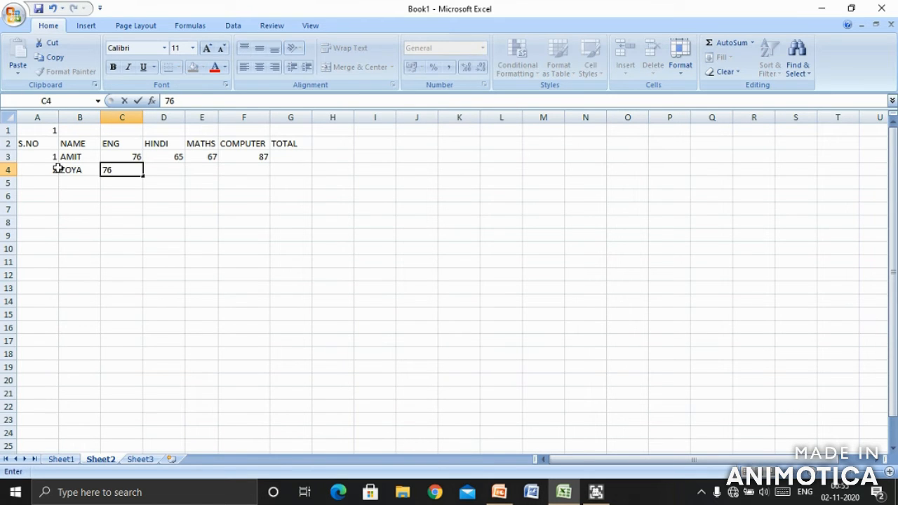
key("Tab")
type("87")
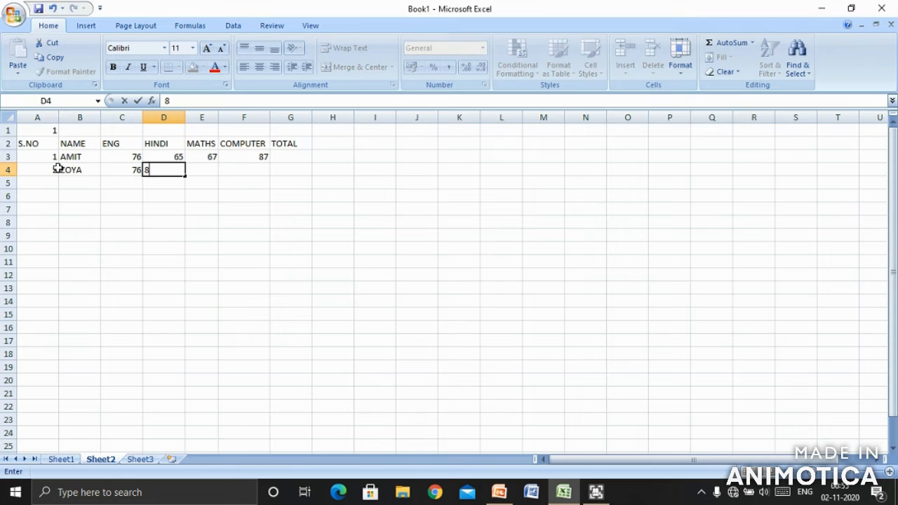
key("Tab")
type("67")
key("Tab")
type("87")
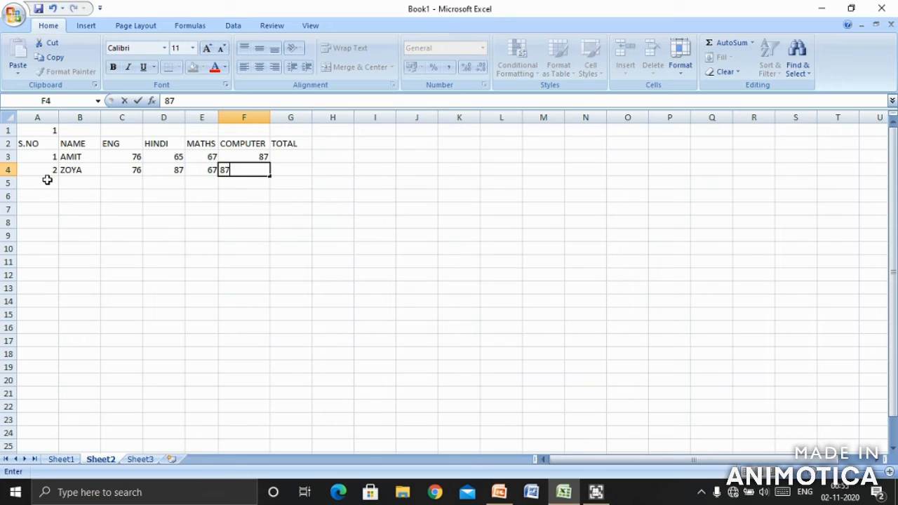
- Enter serial number 3 in cell A5 and the third student's name in B5
left_click(46, 181)
type("3")
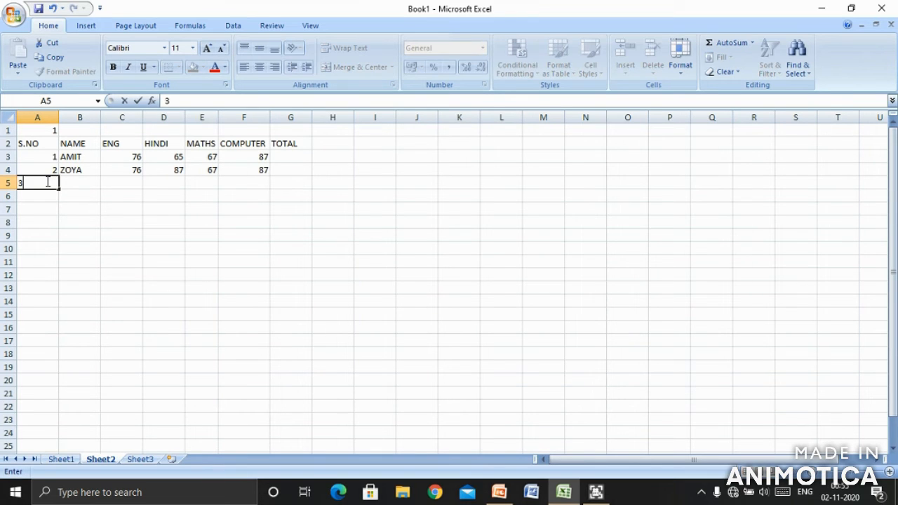
key("Tab")
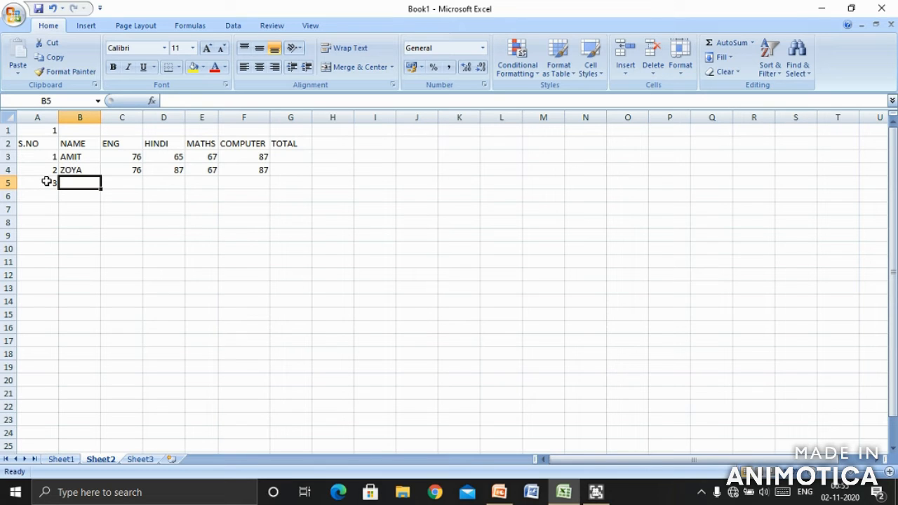
type("NITIN")
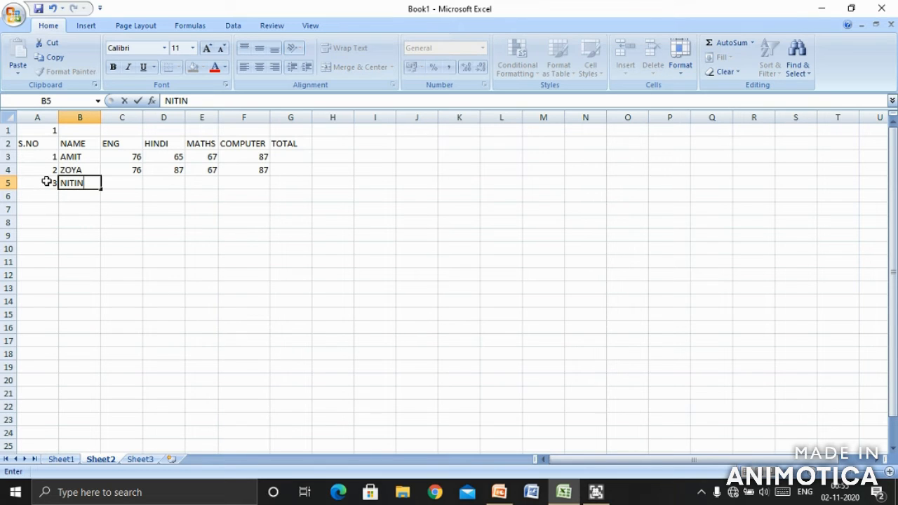
key("Tab")
- Enter the third student's marks 65, 45, 56 and 65 in cells C5 to F5
type("65")
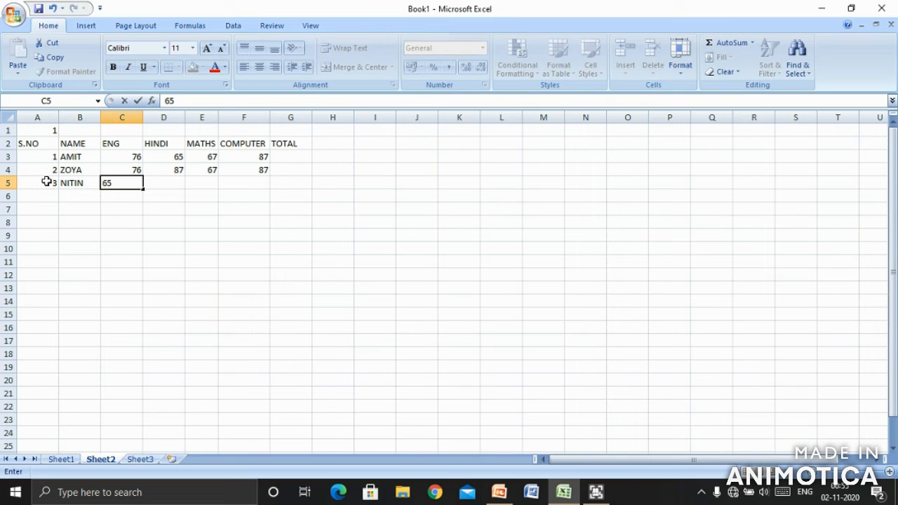
key("Tab")
type("45")
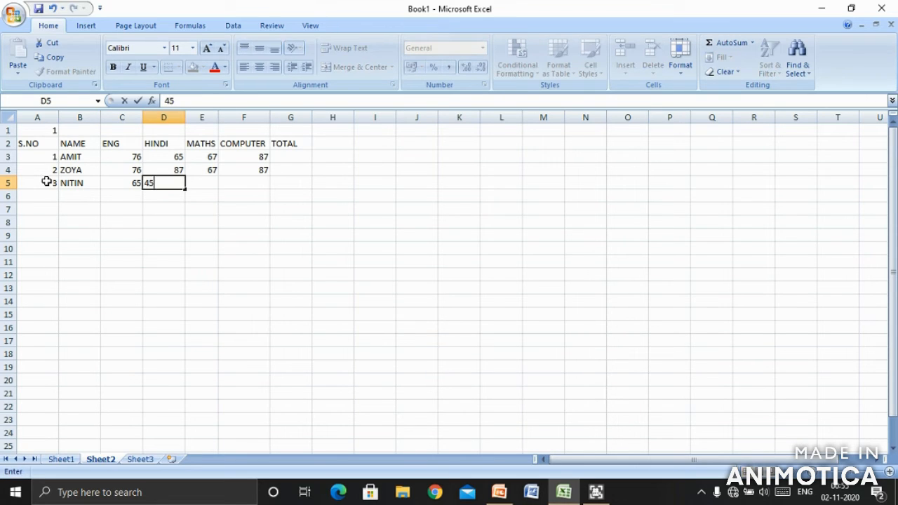
key("Tab")
type("56")
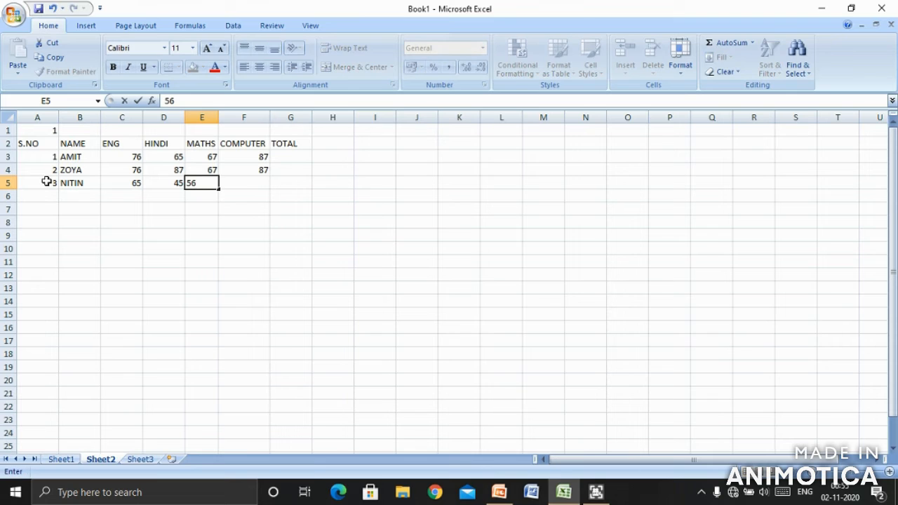
key("Tab")
type("65")
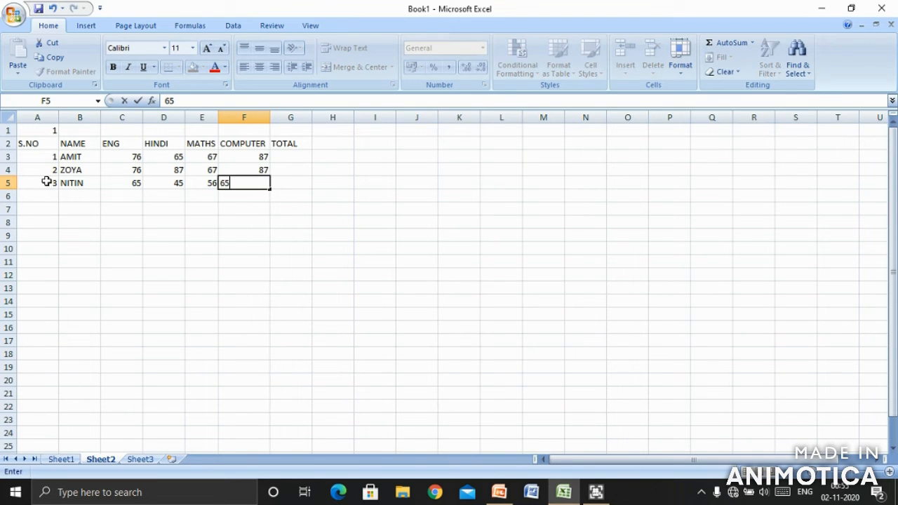
- Enter serial number 4 in cell A6 and the fourth student's name in B6
left_click(50, 196)
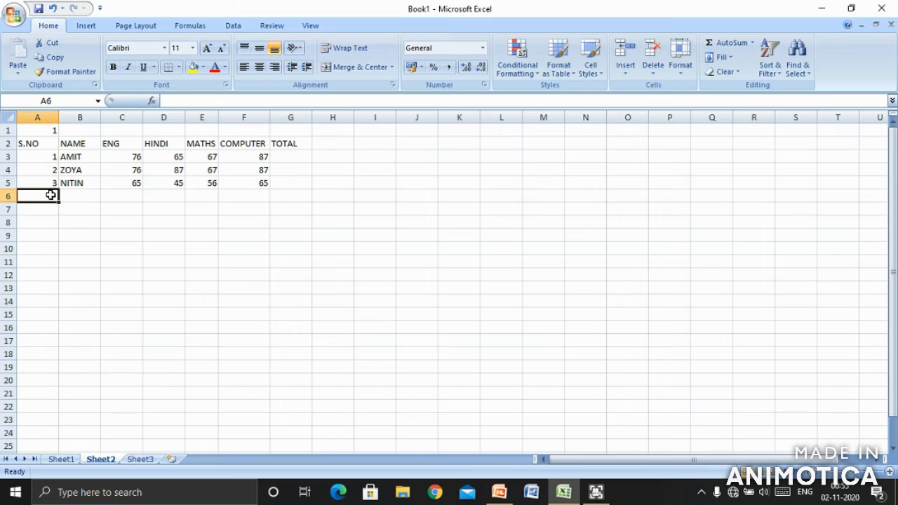
type("4")
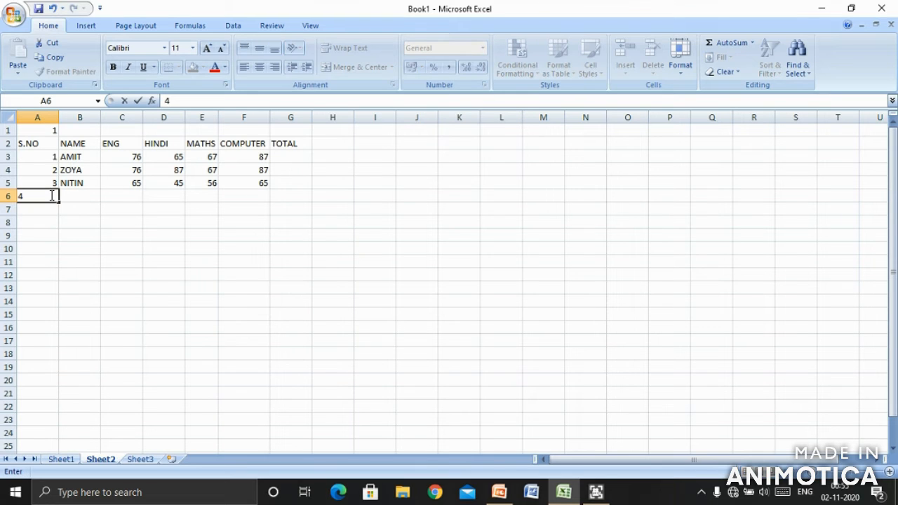
key("Tab")
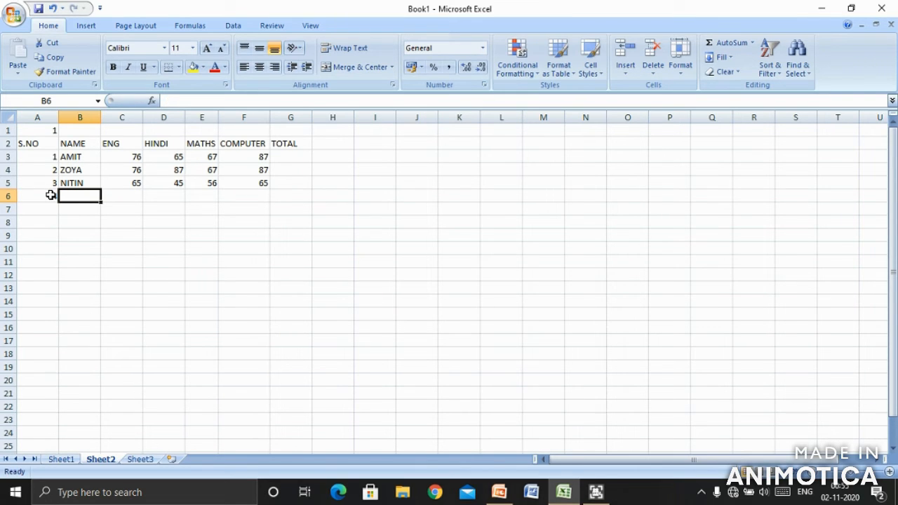
key("Tab")
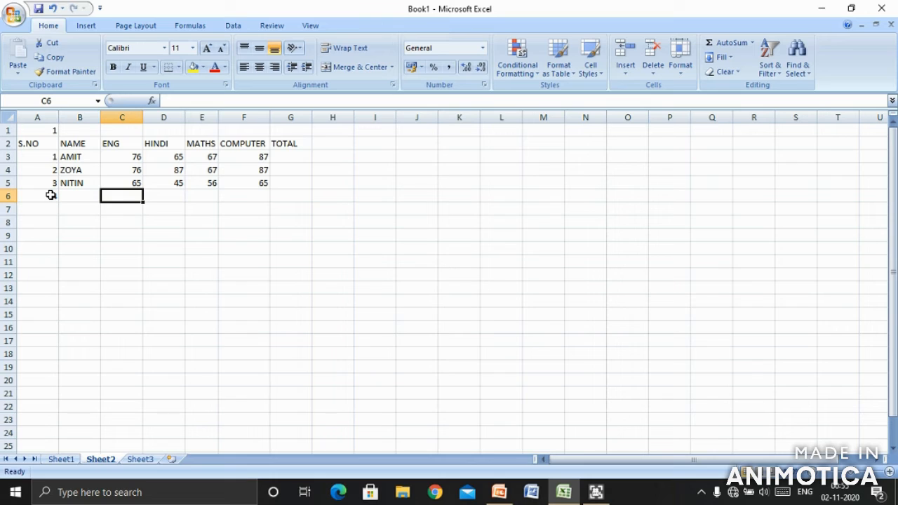
key("Left")
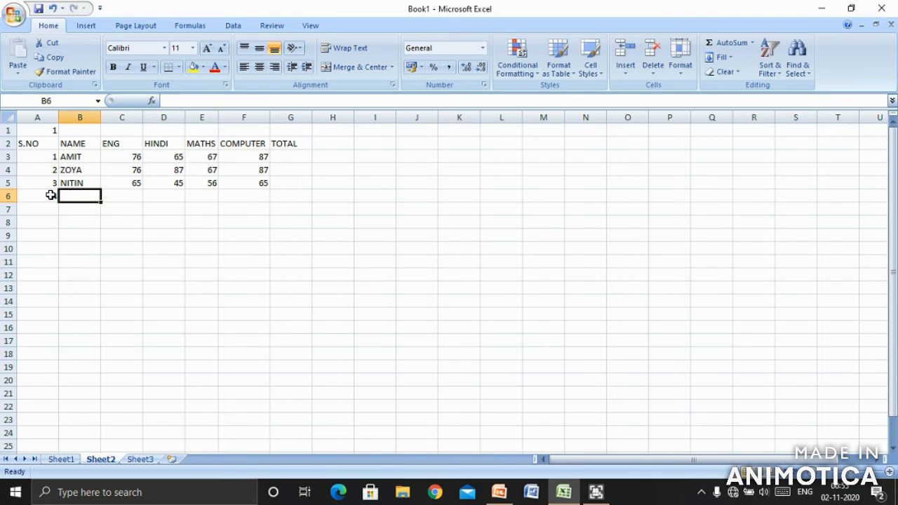
type("ziya")
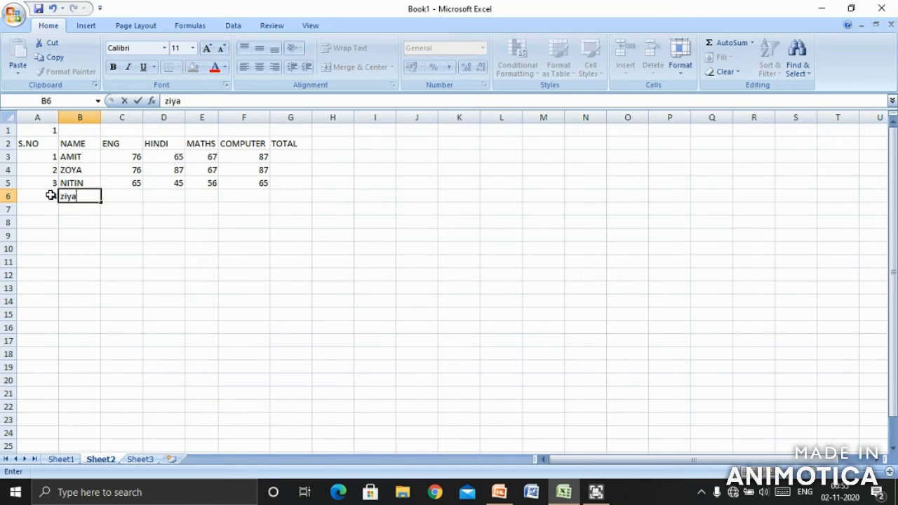
key("Right")
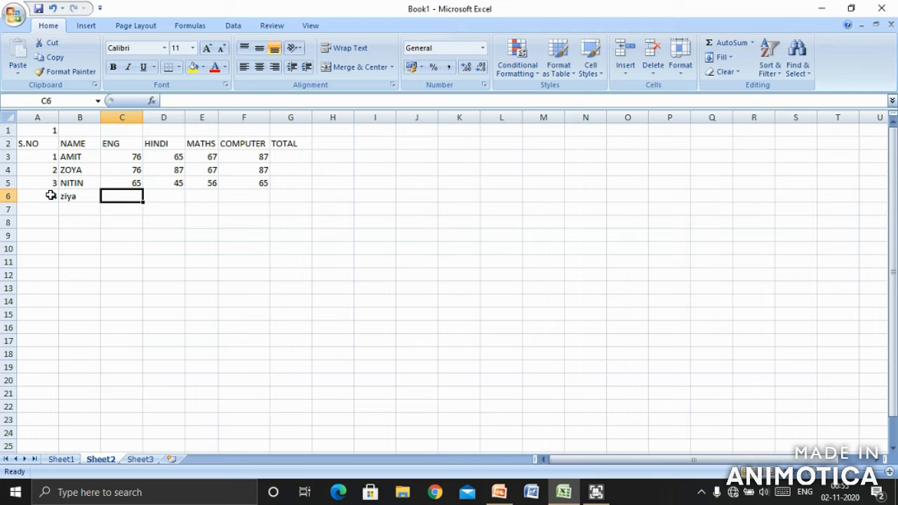
- Enter the fourth student's marks 56, 65, 65 and 98 in cells C6 to F6
type("56")
key("Right")
type("65")
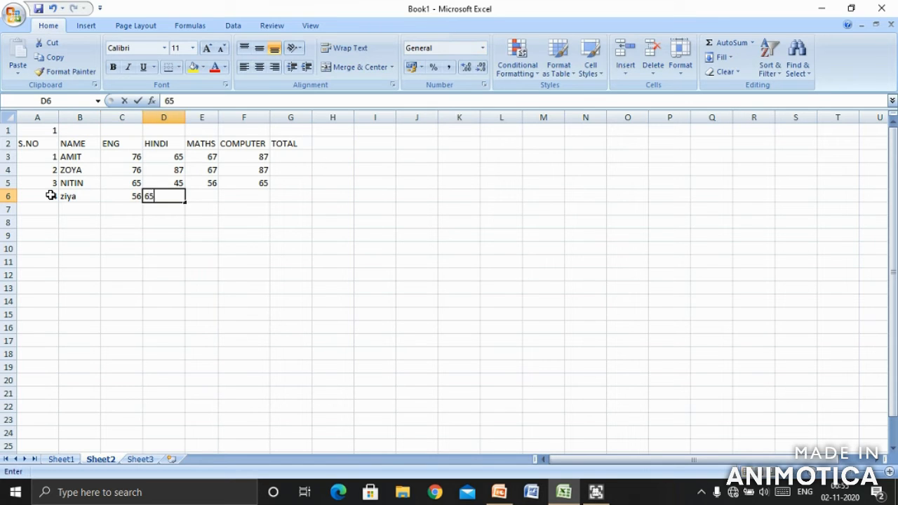
key("Right")
type("65")
key("Right")
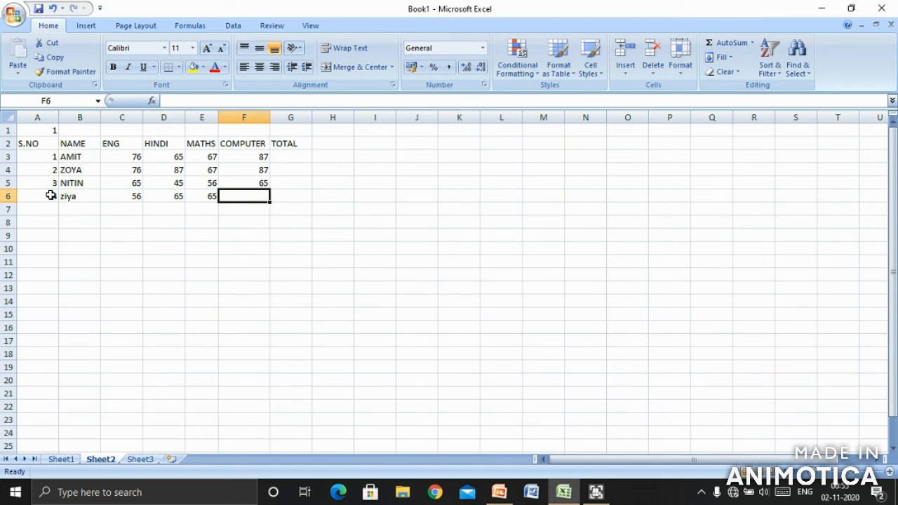
type("98")
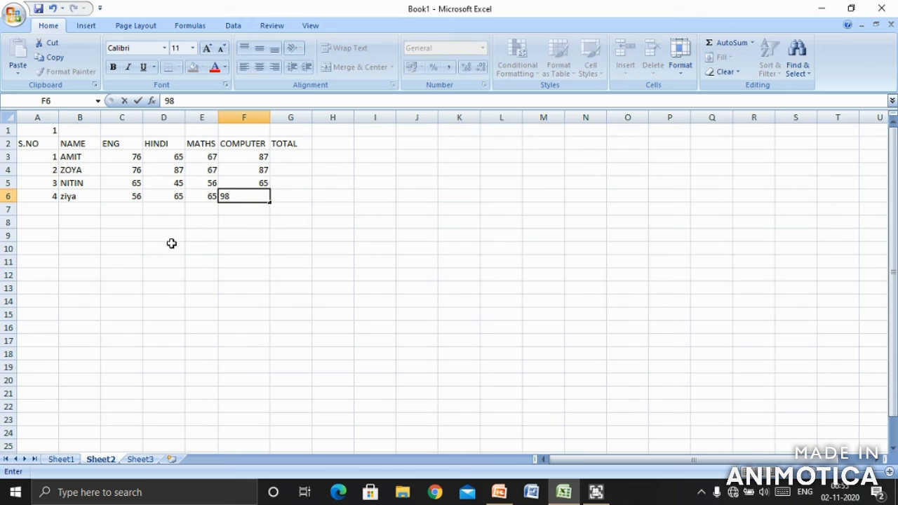
left_click(202, 258)
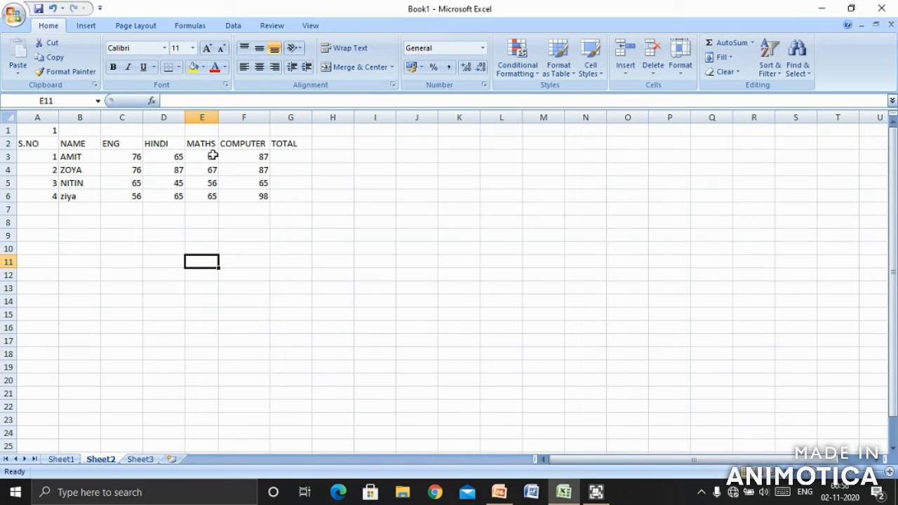
- Total the first student's marks in C3 to F3 into cell G3 with the AutoSum Sum function
left_click(116, 157)
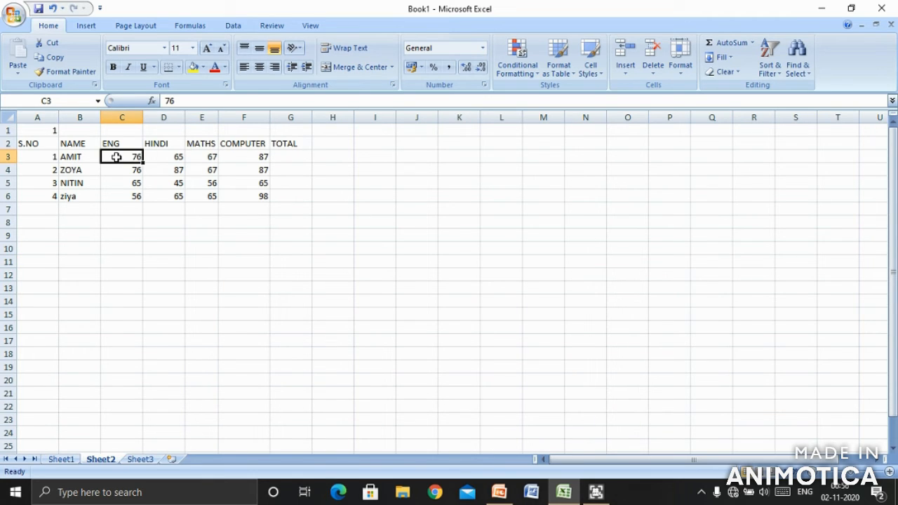
key("shift+Right")
key("shift+Right")
key("shift+Right")
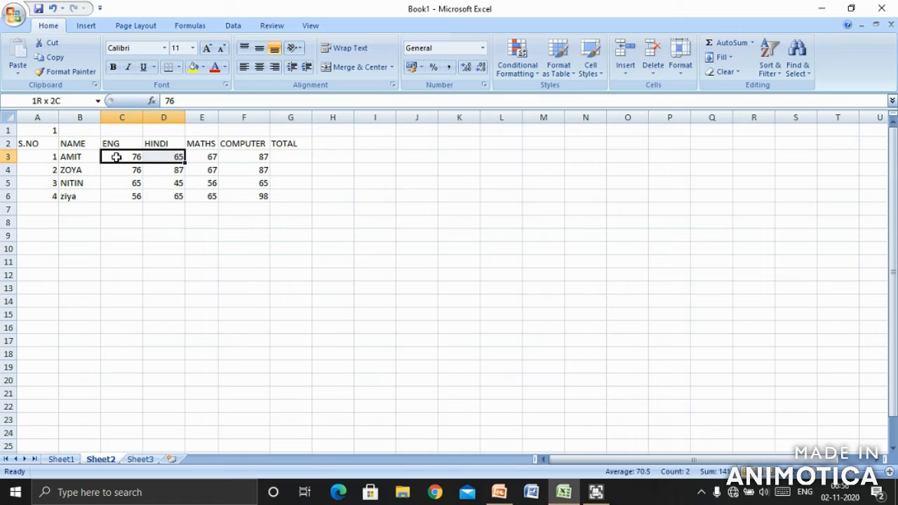
key("shift+Right")
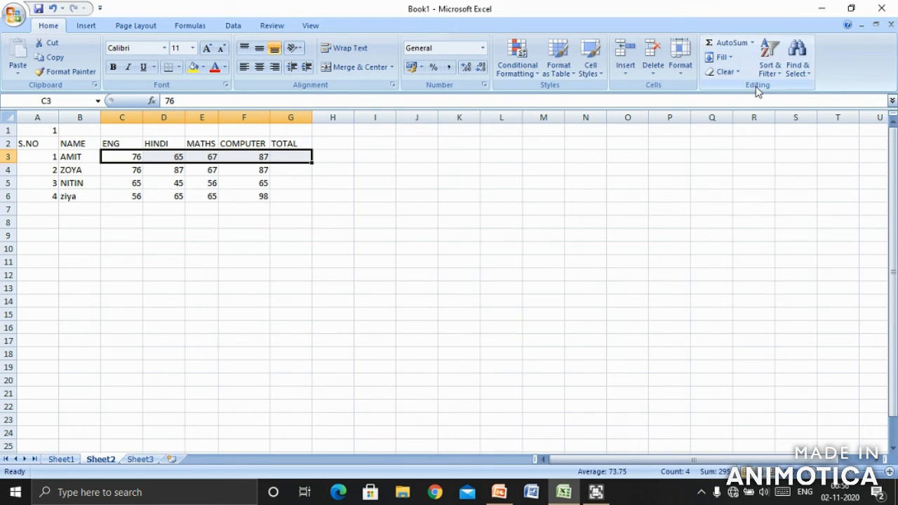
left_click(753, 44)
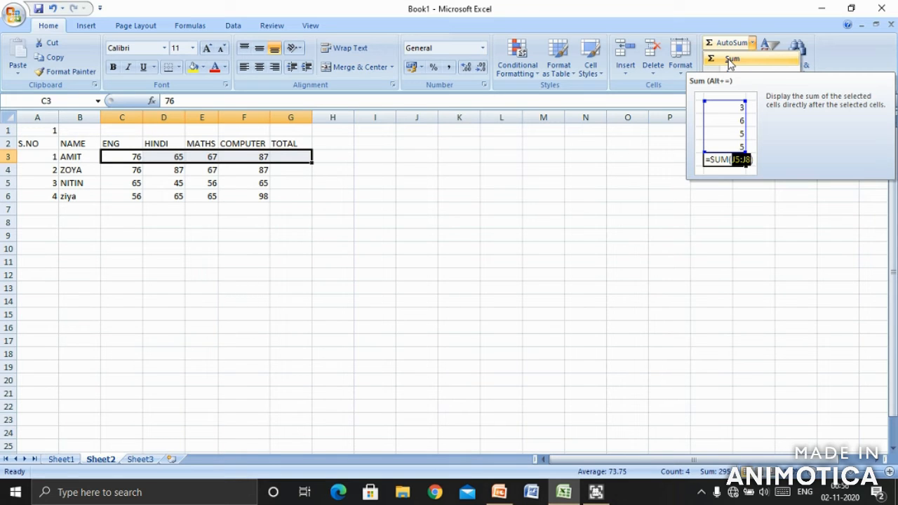
left_click(731, 61)
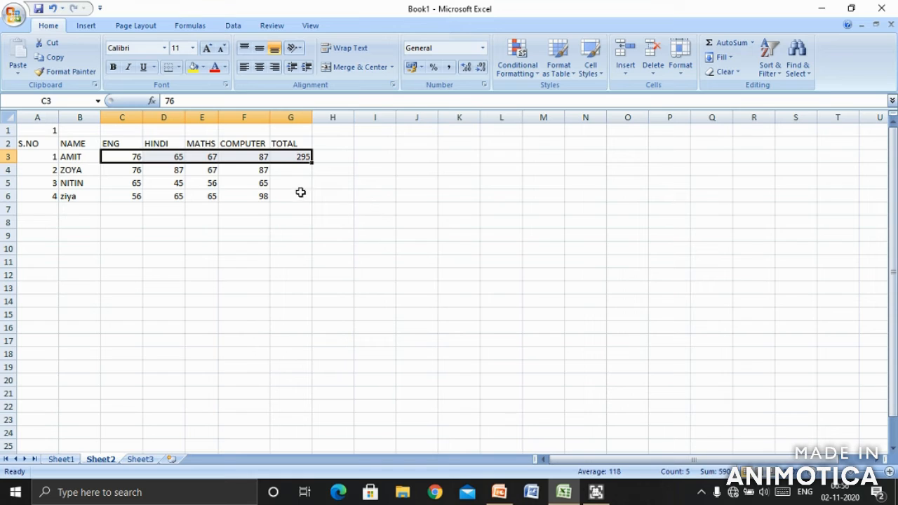
- Total the second student's marks in C4 to F4 into cell G4 with the AutoSum Sum function
left_click(225, 170)
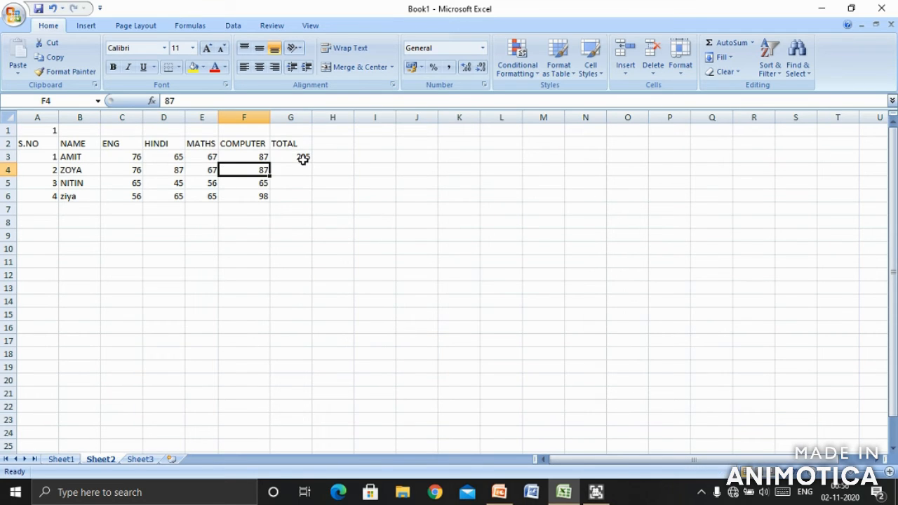
left_click(121, 170)
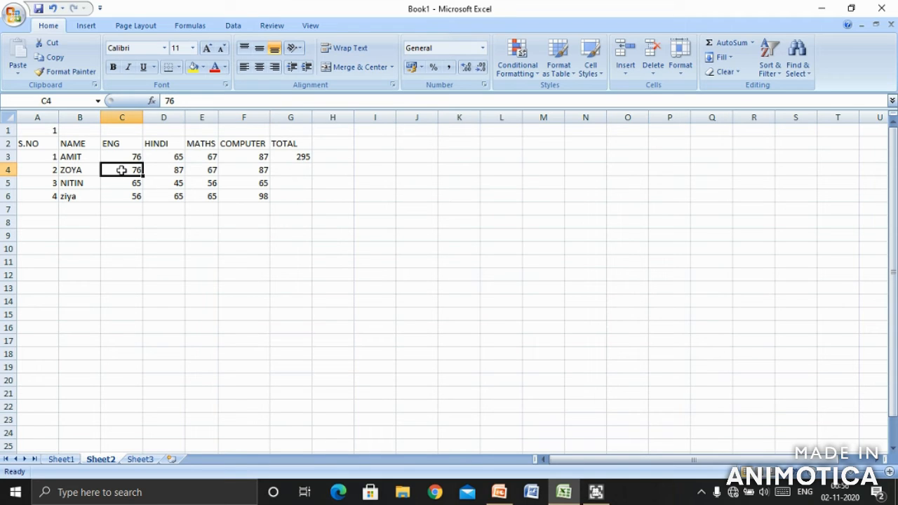
key("shift+Right")
key("shift+Right")
key("shift+Right")
key("shift+Right")
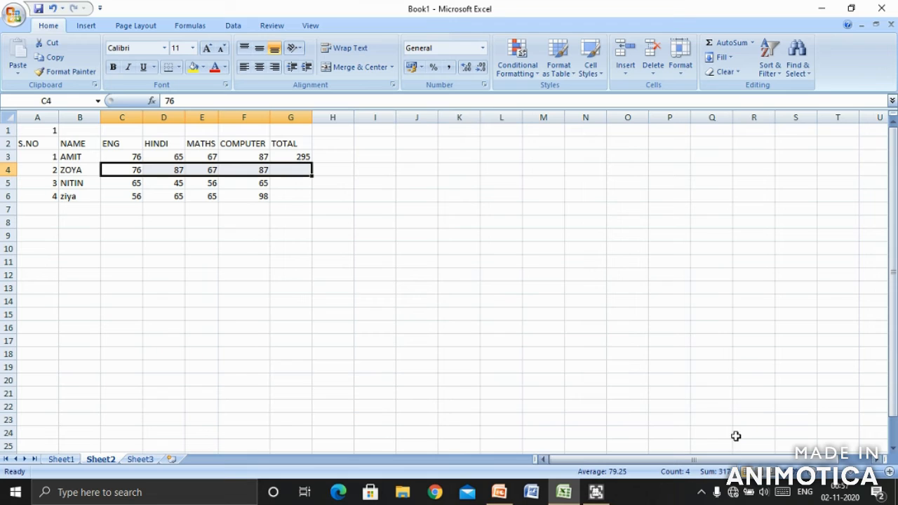
left_click(753, 42)
left_click(733, 58)
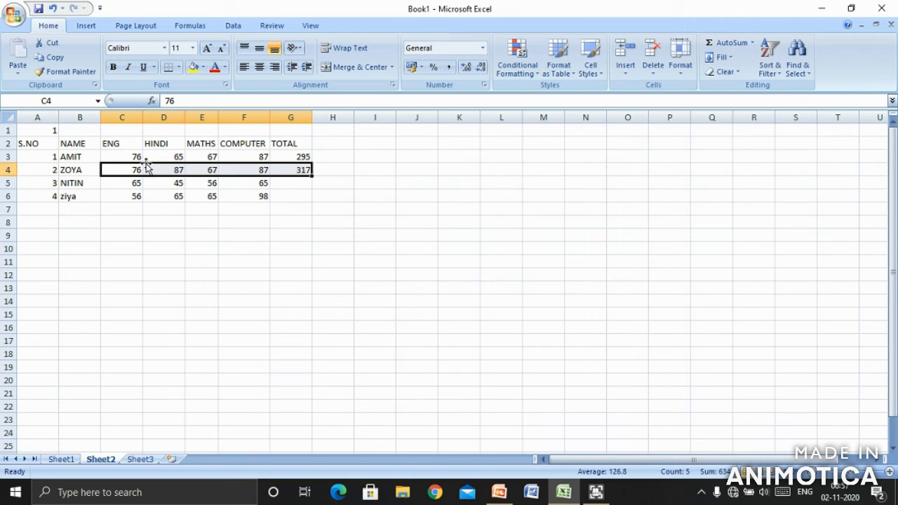
left_click(121, 185)
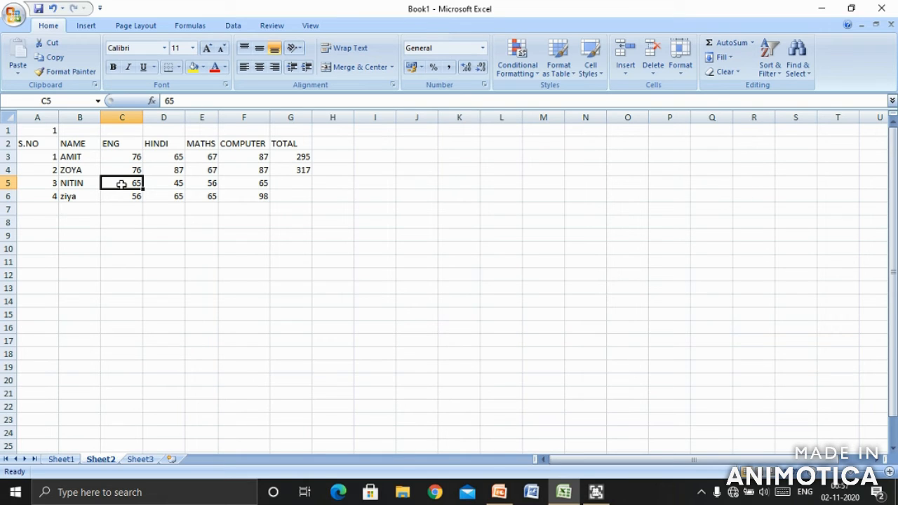
key("shift+Right")
key("shift+Right")
key("shift+Right")
key("shift+Right")
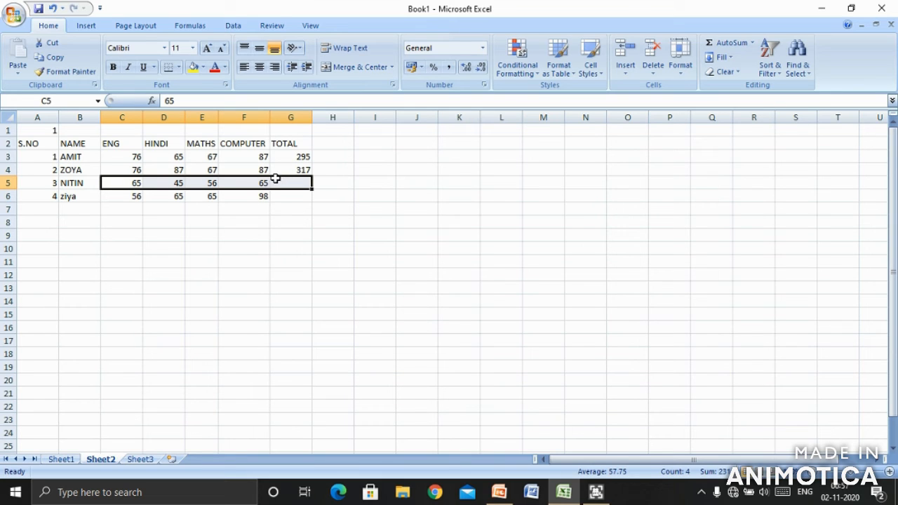
- Total the third student's marks in cell G5 with the cell-reference formula =C5+D5+E5+F5
left_click(276, 182)
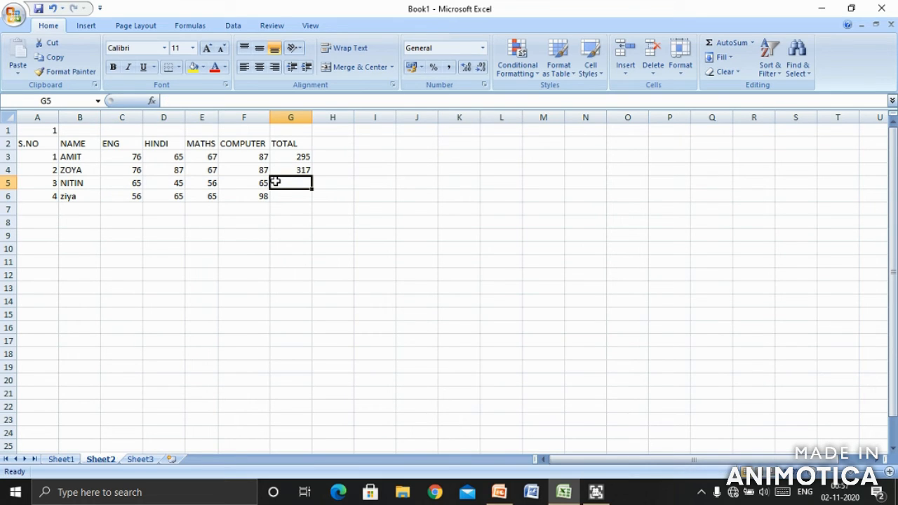
type("=")
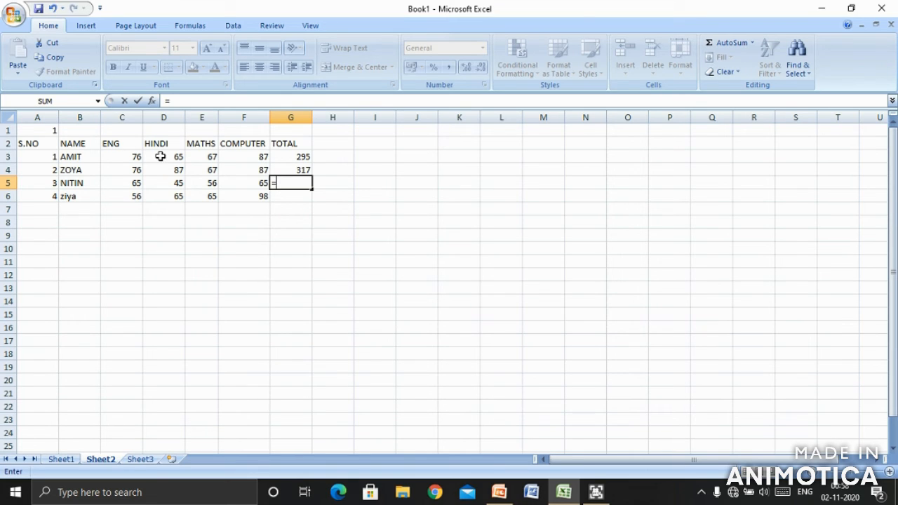
left_click(130, 184)
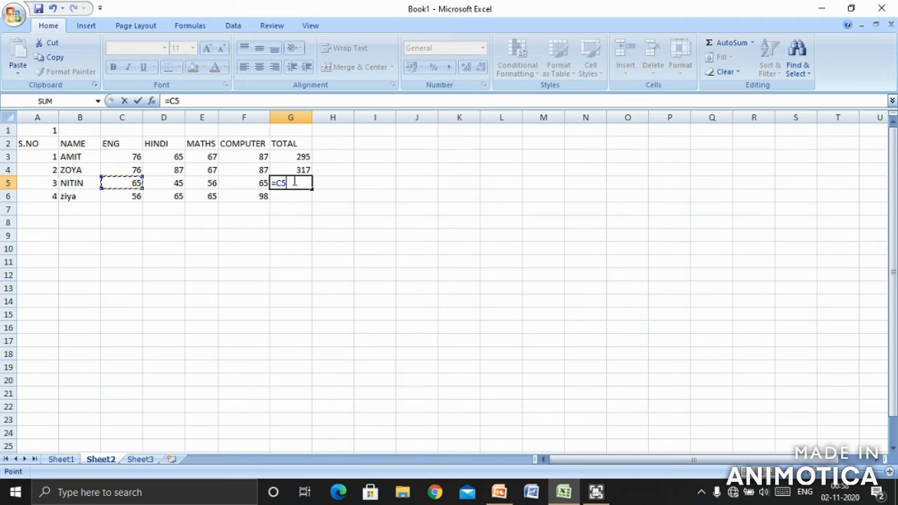
type("+")
left_click(170, 184)
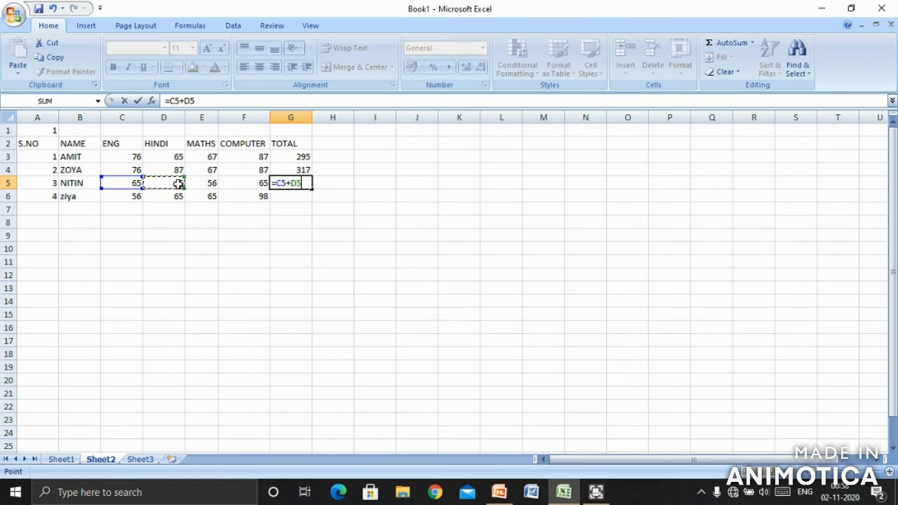
type("+")
left_click(203, 182)
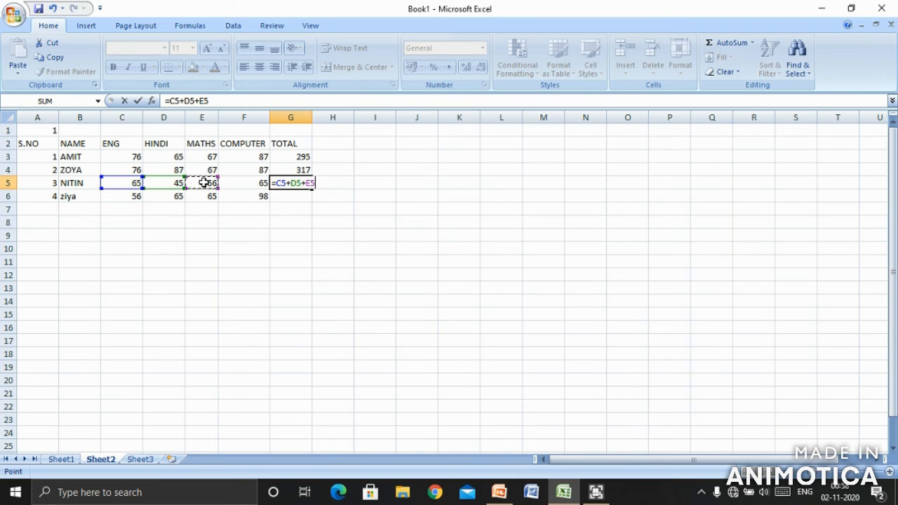
type("+")
left_click(244, 183)
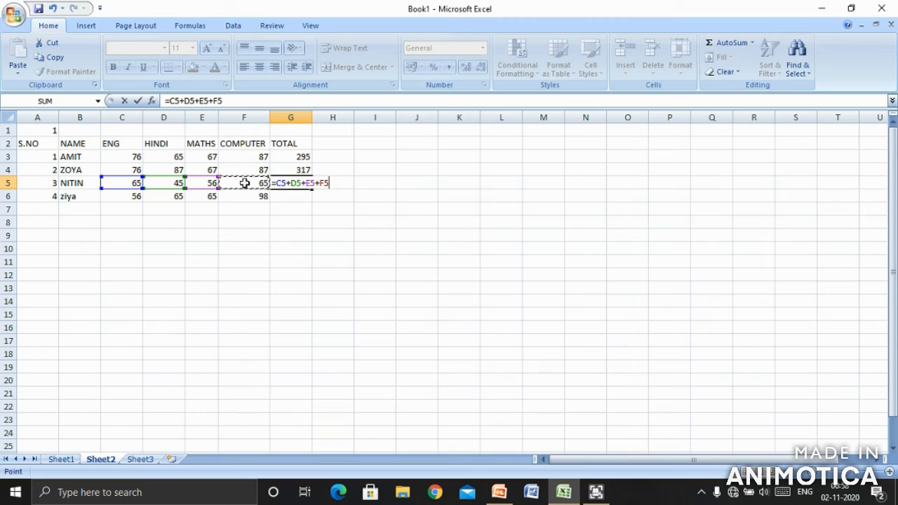
key("Return")
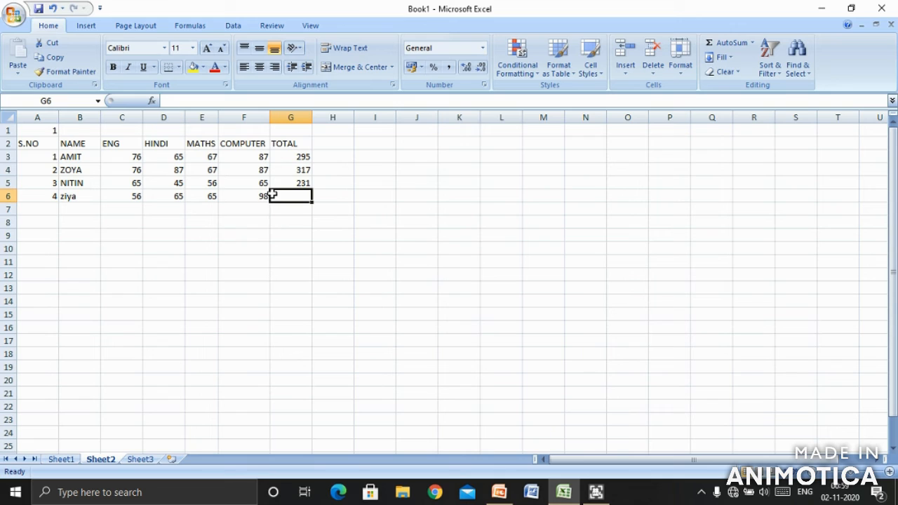
left_click(130, 197)
key("shift+Right")
key("shift+Right")
key("shift+Right")
key("shift+Right")
key("shift+Right")
key("shift+Right")
key("shift+Right")
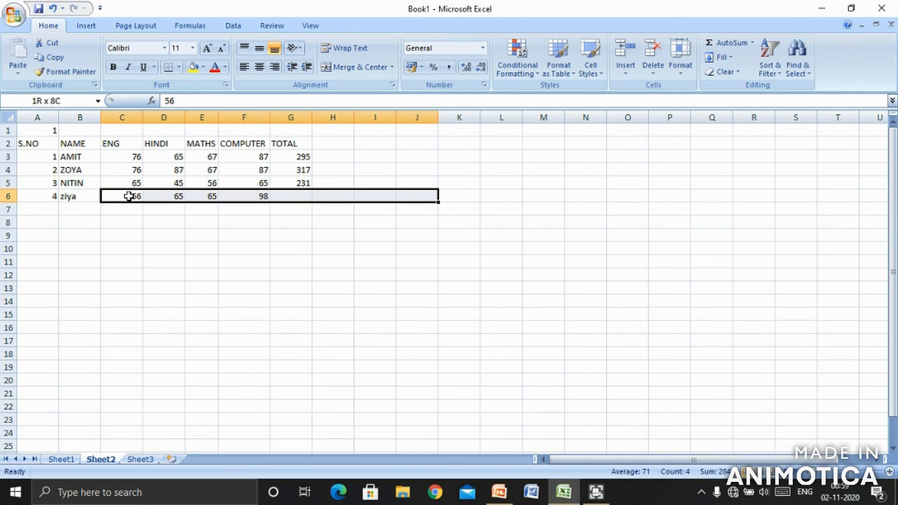
- Total the fourth student's marks in cell G6 with the SUM function over the range C6:F6
left_click(284, 196)
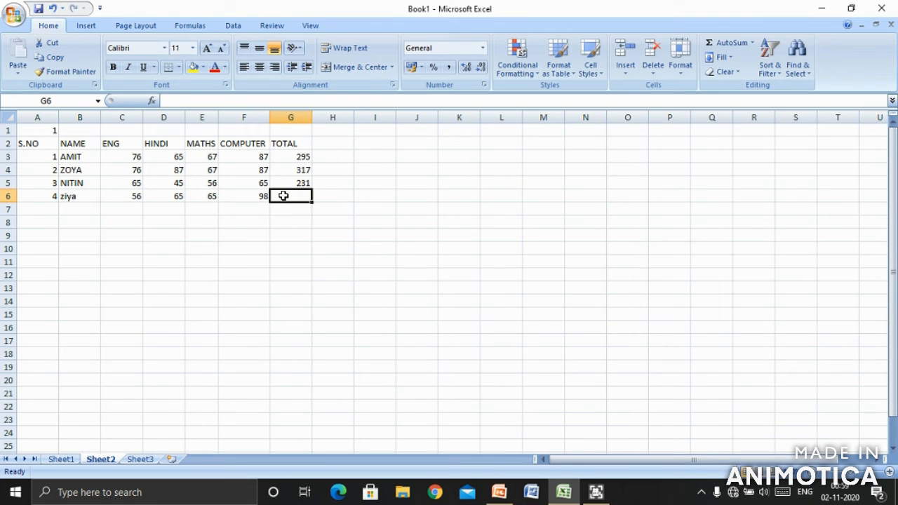
type("=sum")
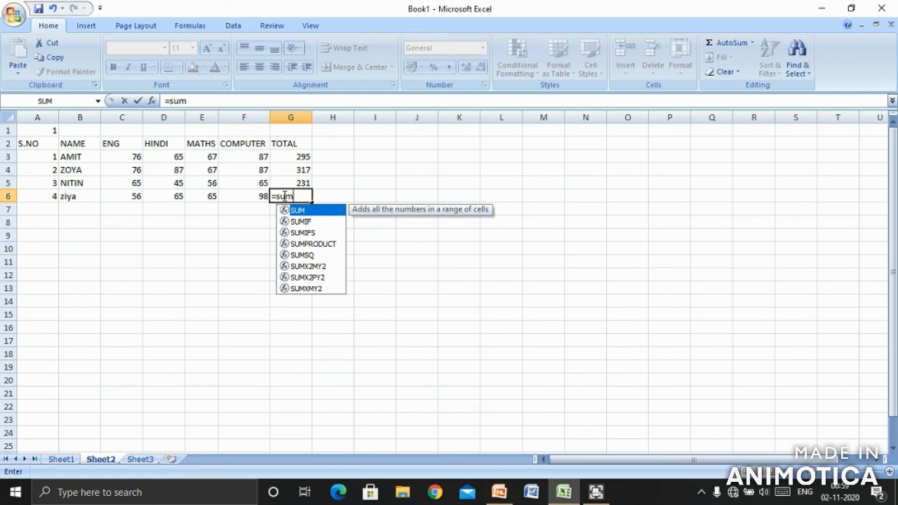
type("(")
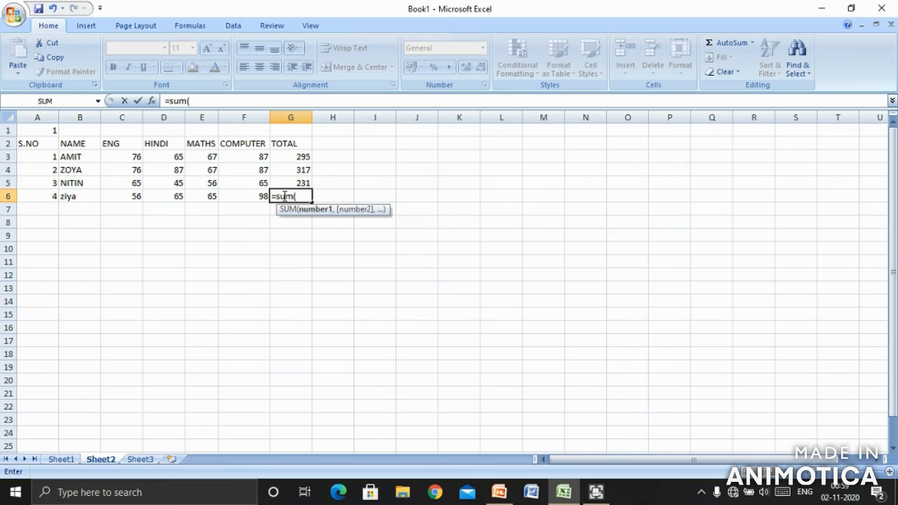
left_click(128, 195)
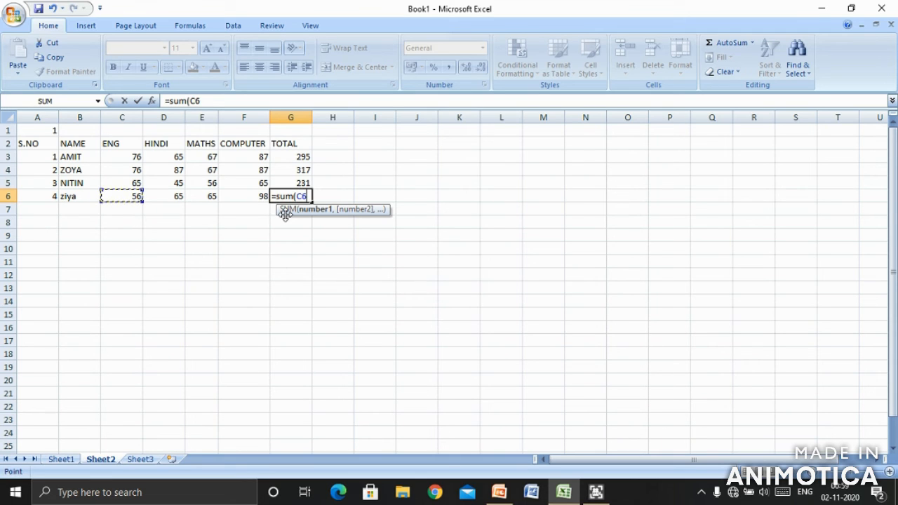
key("F8")
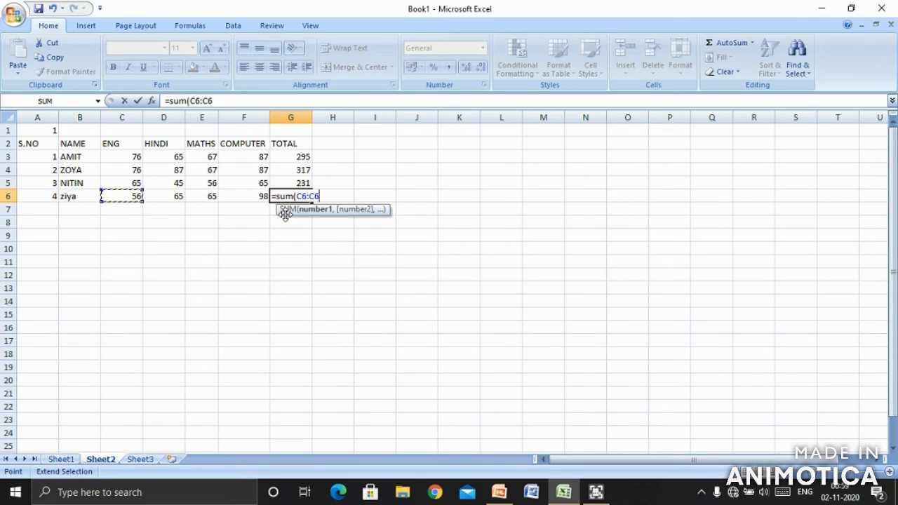
left_click(258, 197)
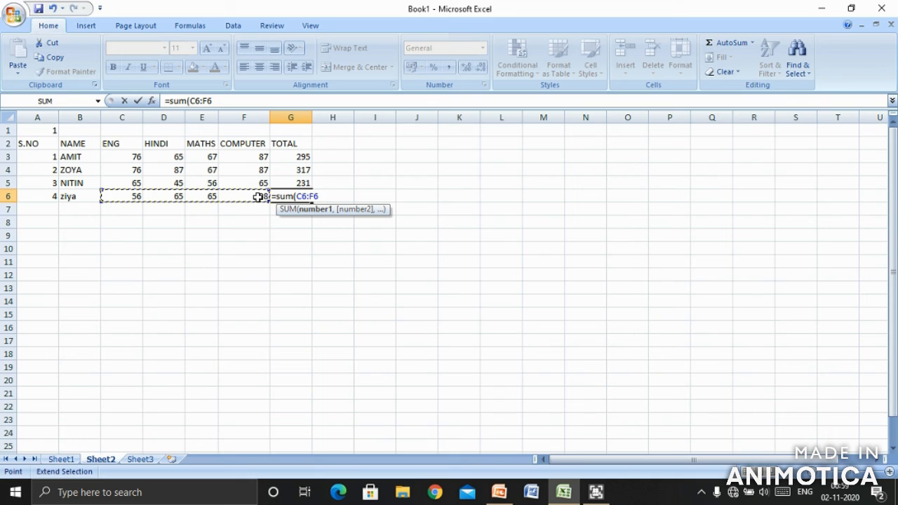
key("Return")
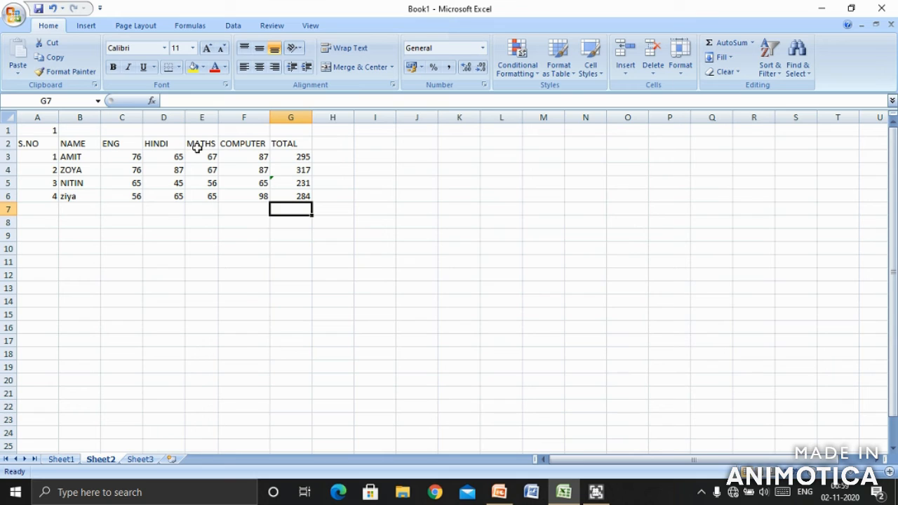
- Enter the title "progress report" in cell C1 above the marks table
left_click(120, 129)
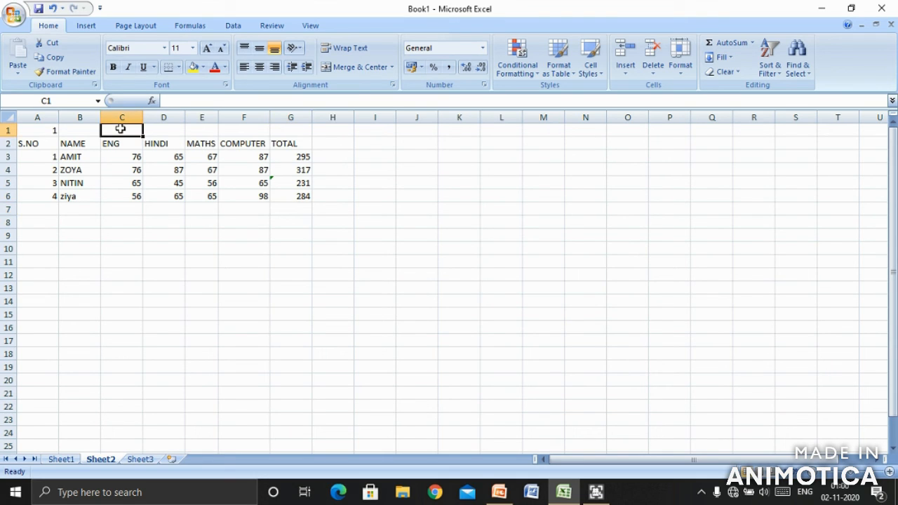
type("pro")
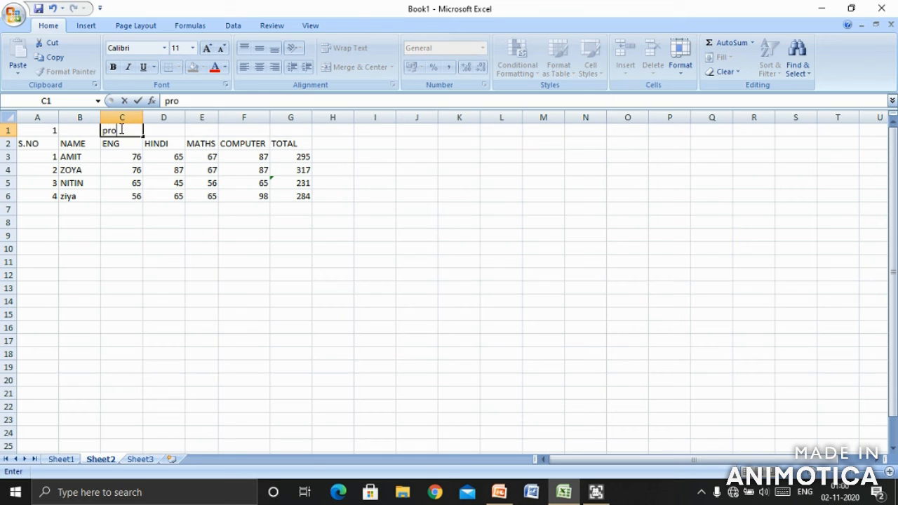
type("gress report")
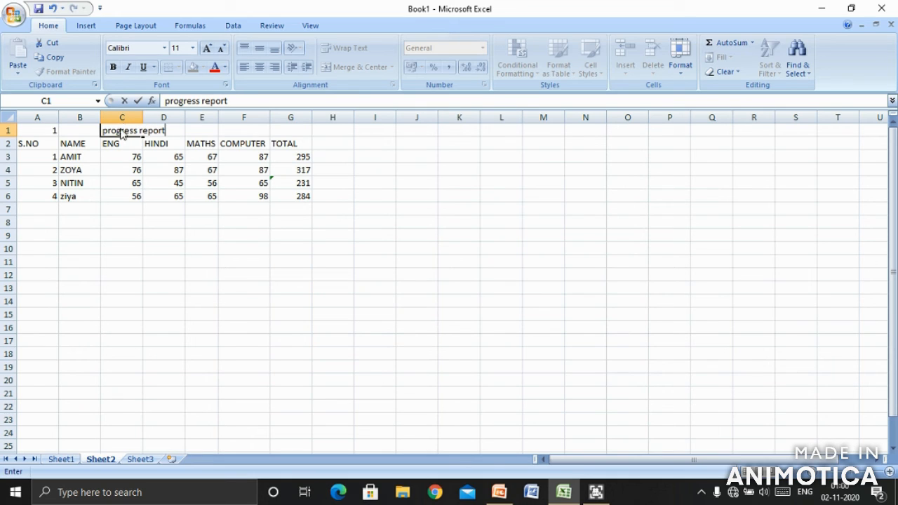
- Replace the word "report" in the C1 title with the capitalised "REPORT"
key("BackSpace")
key("BackSpace")
key("BackSpace")
key("BackSpace")
key("BackSpace")
key("BackSpace")
key("BackSpace")
type("rE")
key("BackSpace")
key("BackSpace")
type("REPORT")
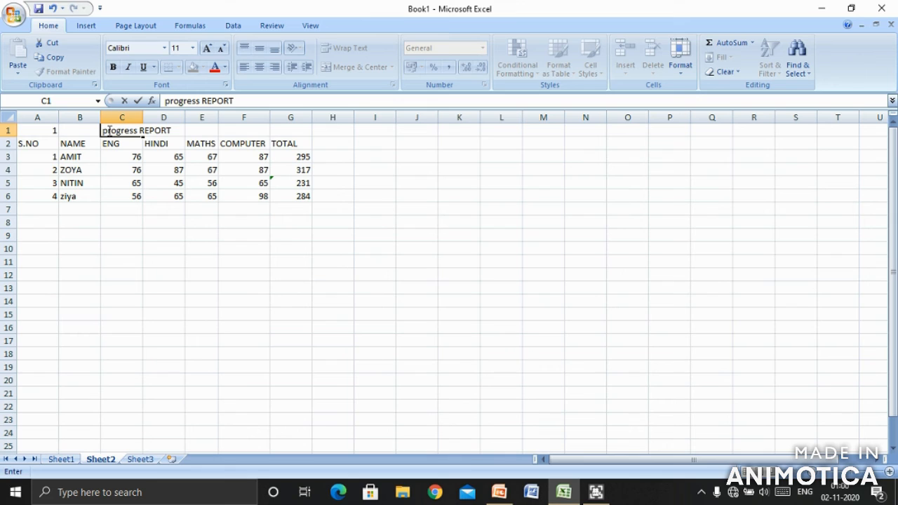
- Replace the word "progress" in the C1 title with "PROGRESS" so the title reads "PROGRESS REPORT"
left_click(107, 130)
key("BackSpace")
key("BackSpace")
key("BackSpace")
key("BackSpace")
key("BackSpace")
key("BackSpace")
key("BackSpace")
key("BackSpace")
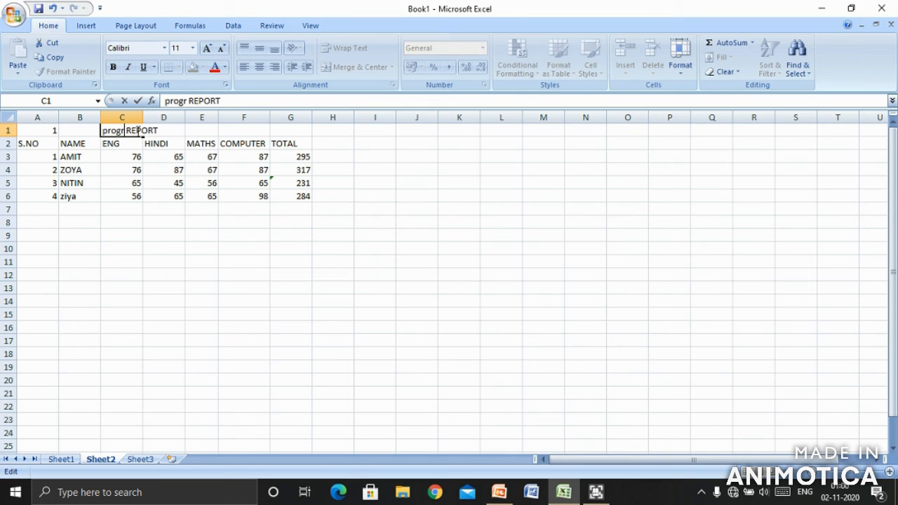
type("PRE RE")
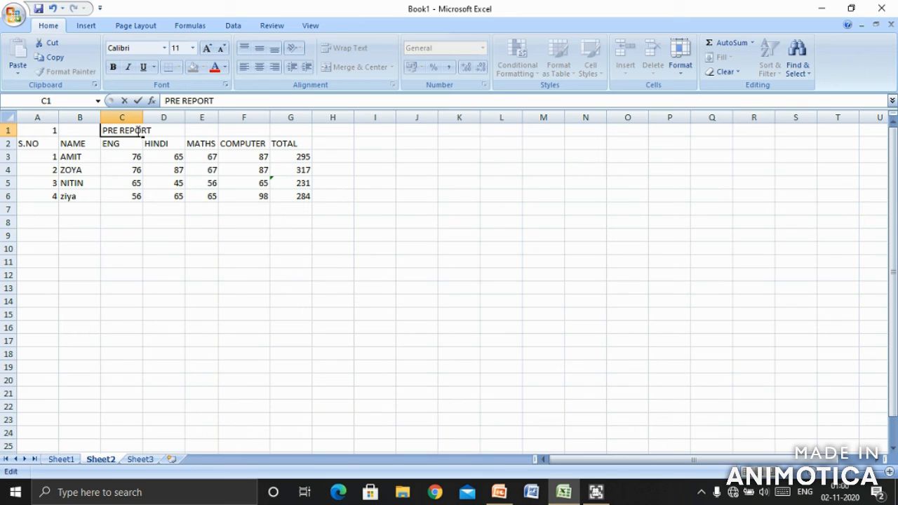
key("BackSpace")
type("OGR")
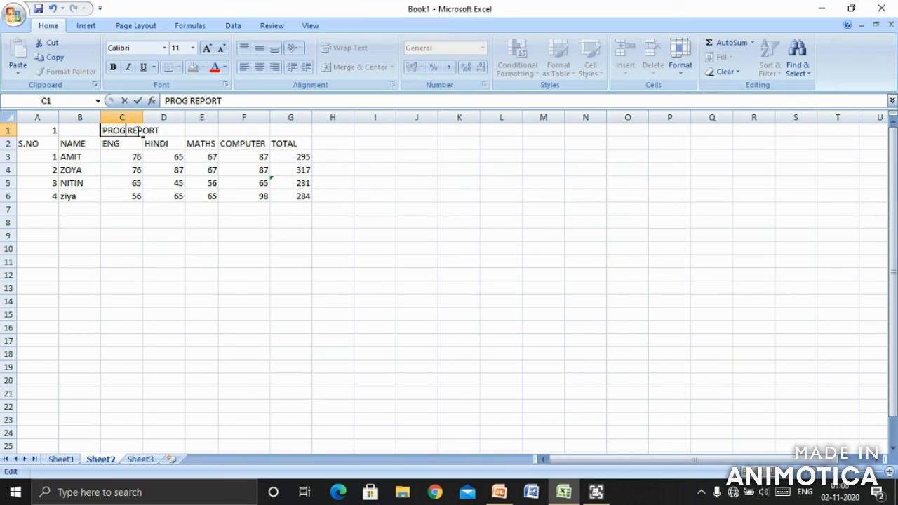
type("ESS")
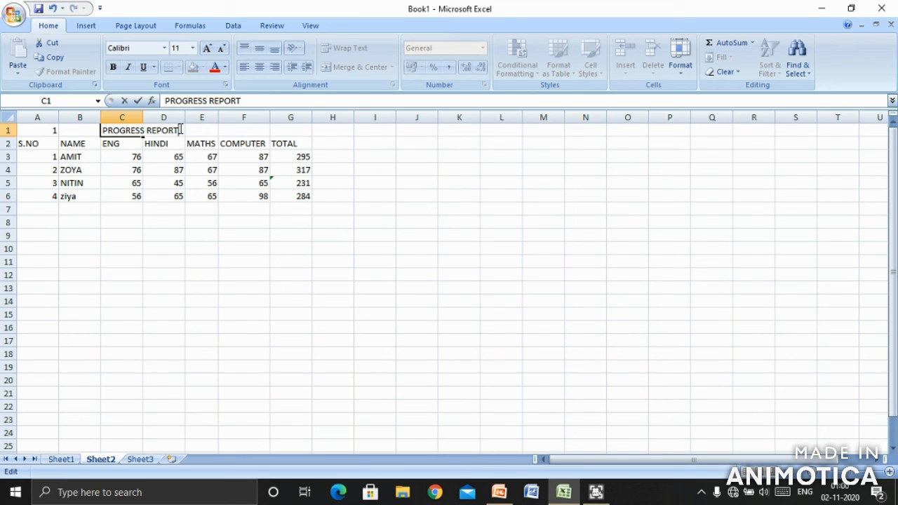
- Make the whole PROGRESS REPORT title in cell C1 bold and set its font size to 18
key("shift+Left")
key("shift+Left")
key("shift+Left")
key("shift+Left")
key("shift+Left")
key("shift+Left")
key("shift+Left")
key("shift+Left")
key("shift+Left")
key("shift+Left")
key("shift+Left")
key("shift+Left")
key("shift+Left")
key("shift+Left")
key("shift+Left")
key("shift+Left")
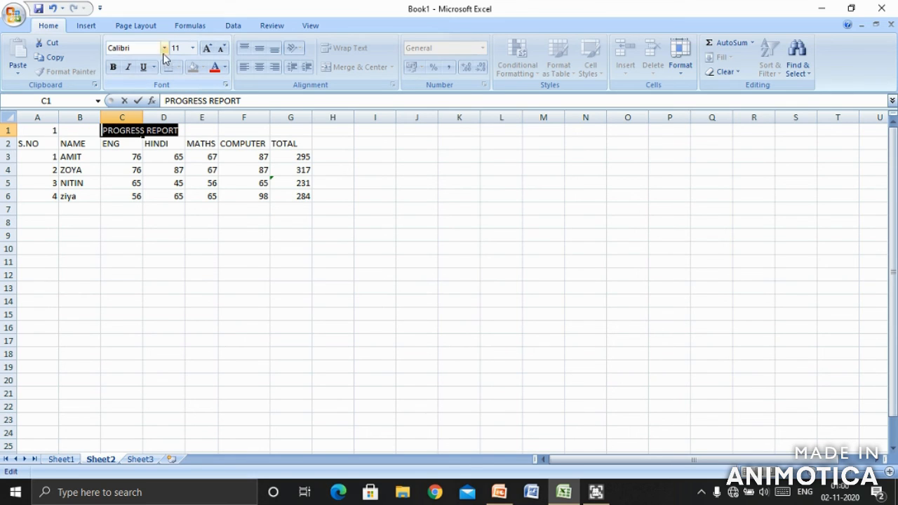
left_click(113, 68)
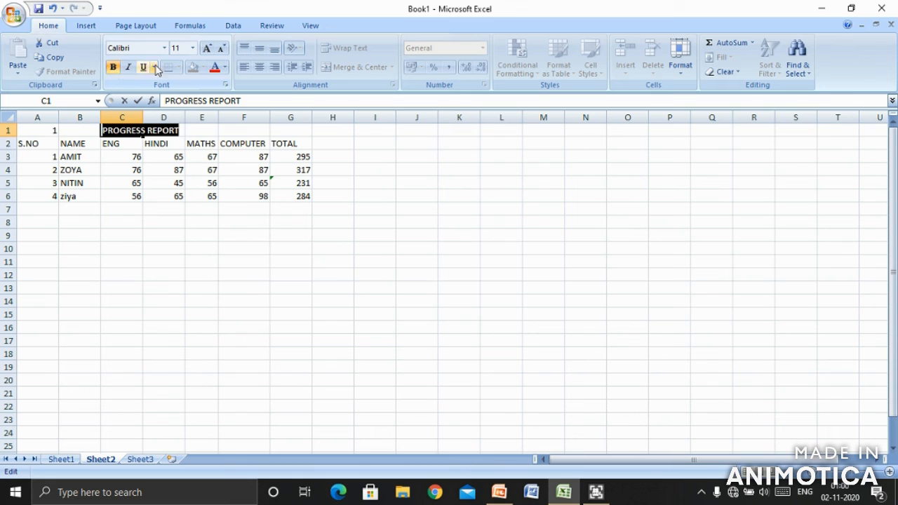
left_click(194, 48)
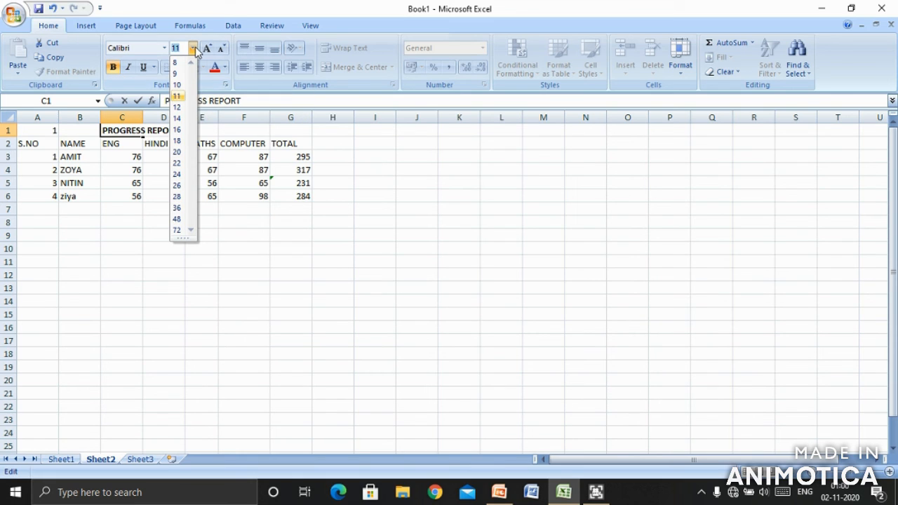
left_click(179, 143)
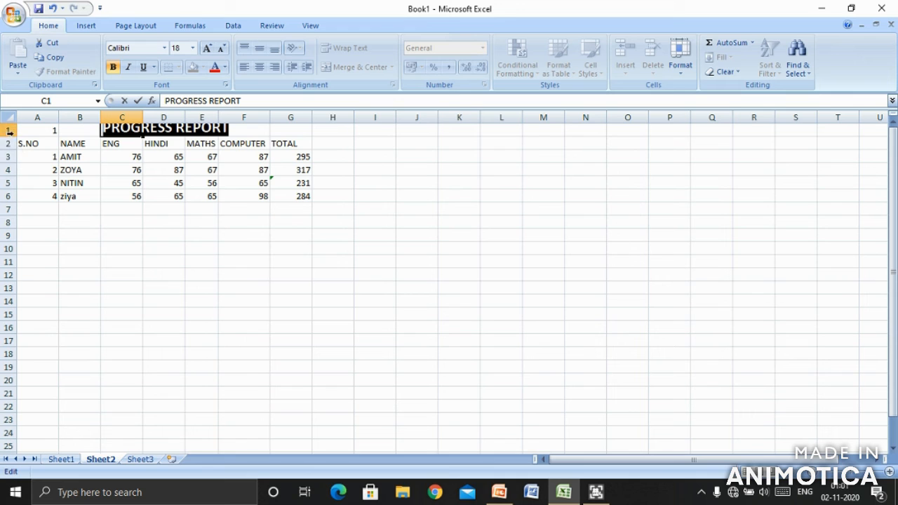
- Increase the height of title row 1 to fit the larger text and make header row 2 noticeably taller
left_click(8, 143)
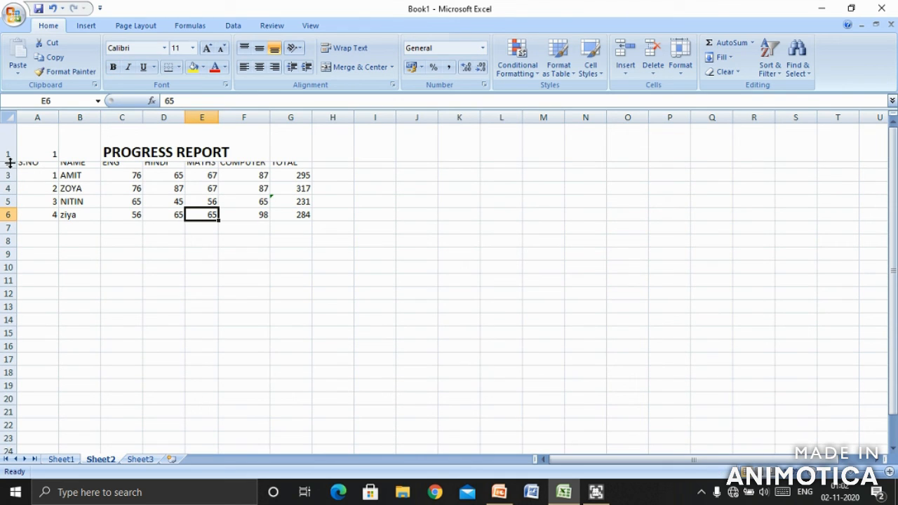
left_click_drag(11, 162, 17, 138)
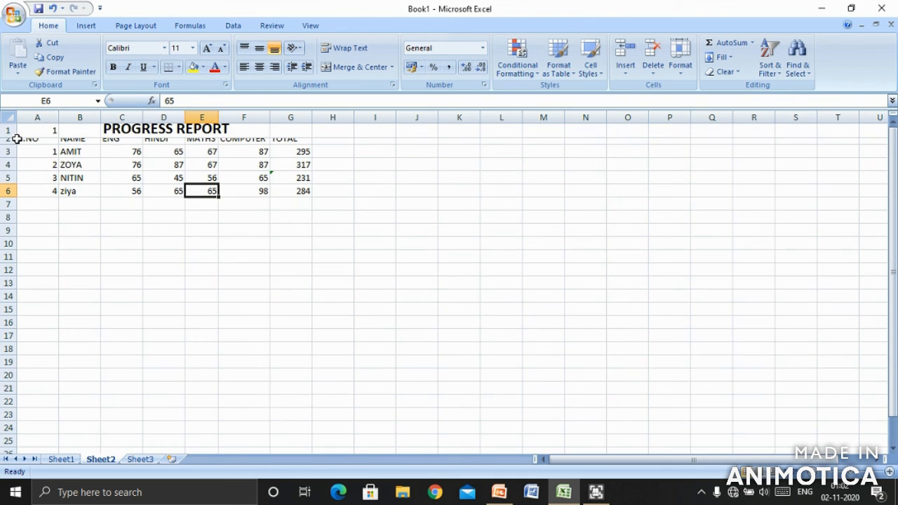
left_click_drag(14, 145, 13, 177)
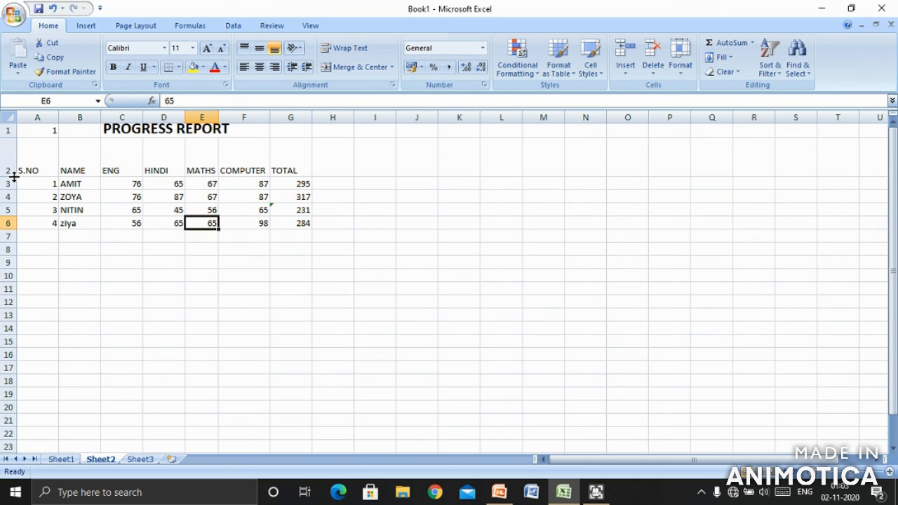
mouse_move(13, 177)
left_mouse_down()
mouse_move(12, 153)
mouse_move(12, 178)
left_mouse_up()
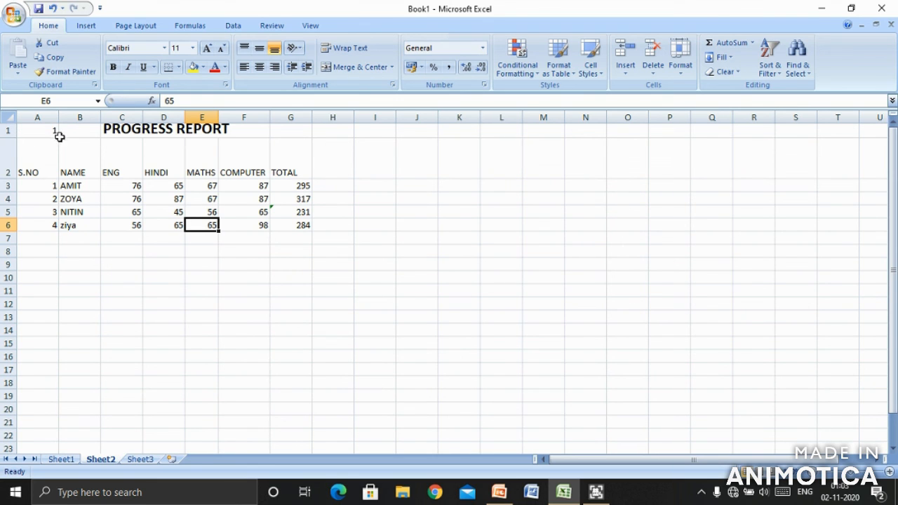
left_click_drag(13, 135, 12, 148)
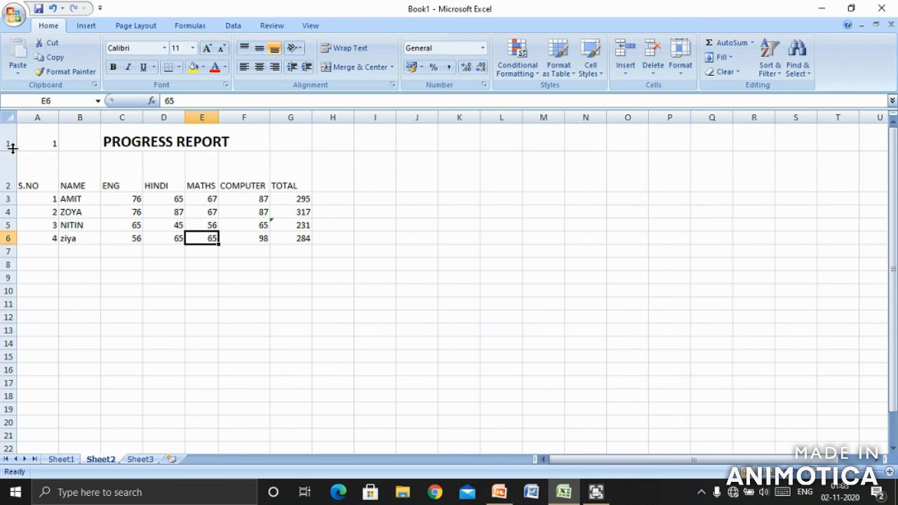
- Fill the title cells B1:F1 with the standard orange color
left_click(228, 141)
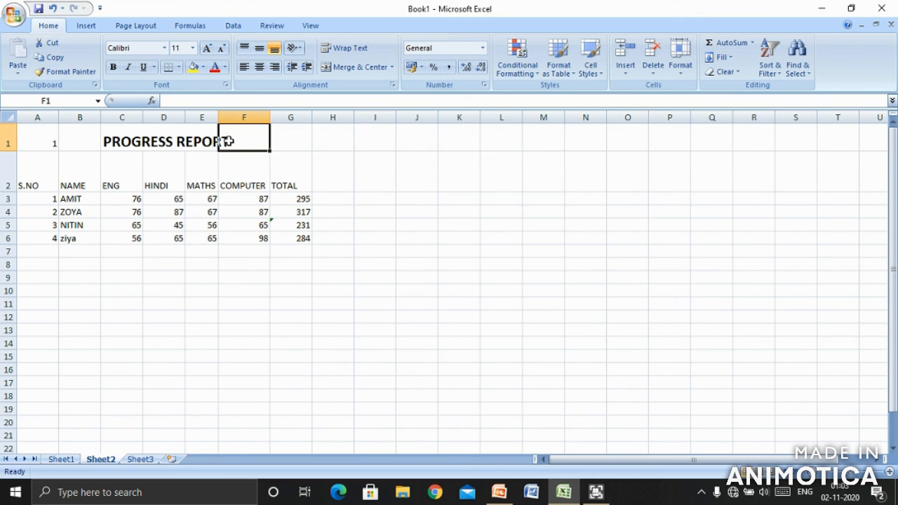
key("shift+Left")
key("shift+Left")
key("shift+Left")
key("shift+Left")
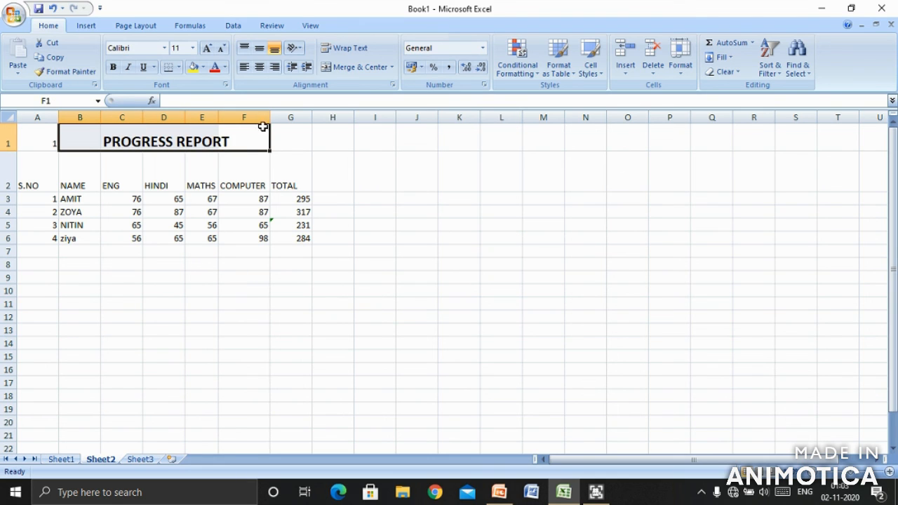
left_click(204, 67)
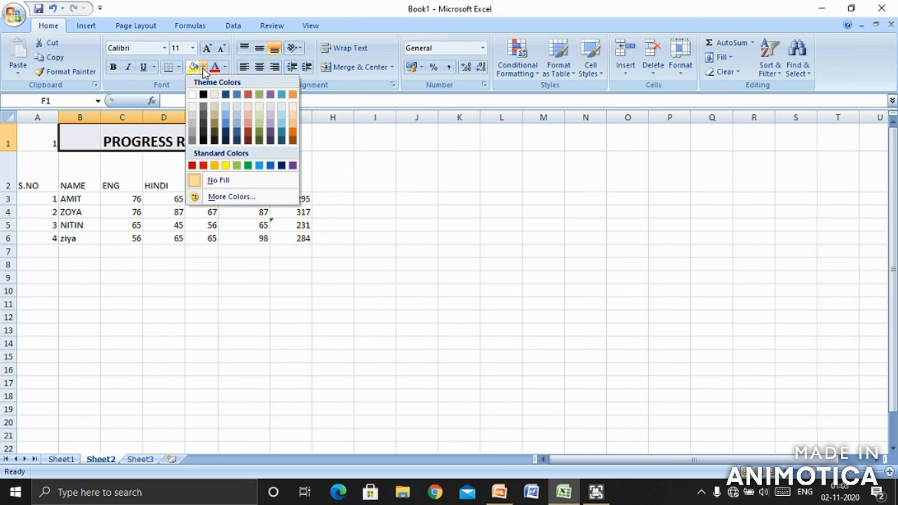
left_click(214, 166)
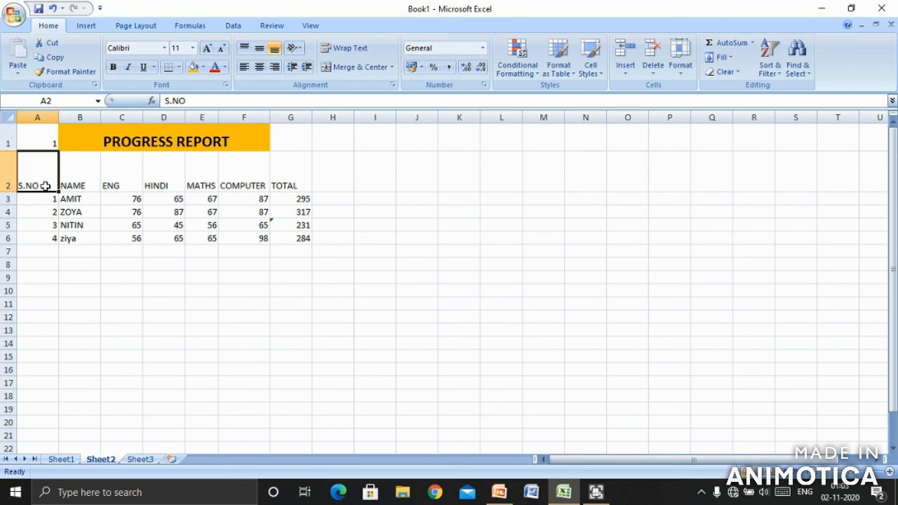
- Select the range A2:G8, covering the marks table from its header row through two empty rows beneath it
key("shift+Down")
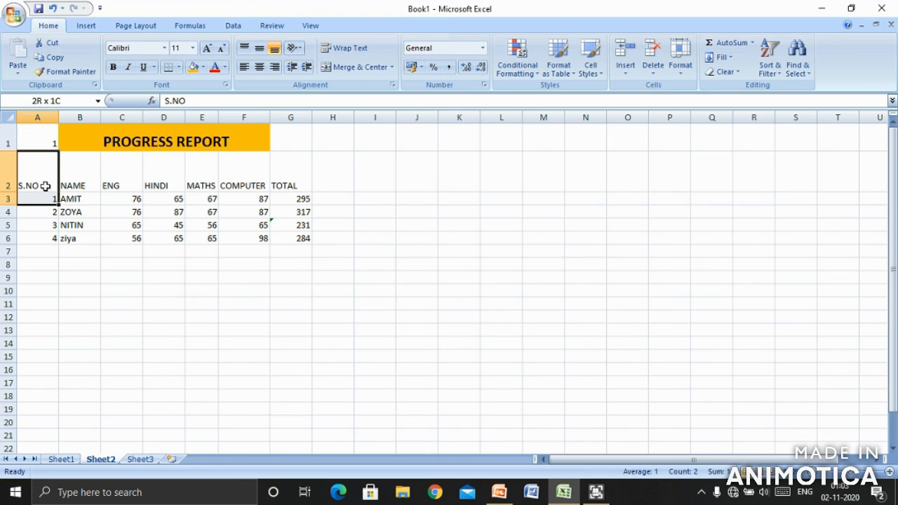
key("shift+Down")
key("shift+Down")
key("shift+Down")
key("shift+Down")
key("shift+Down")
key("shift+Right")
key("shift+Right")
key("shift+Right")
key("shift+Right")
key("shift+Right")
key("shift+Right")
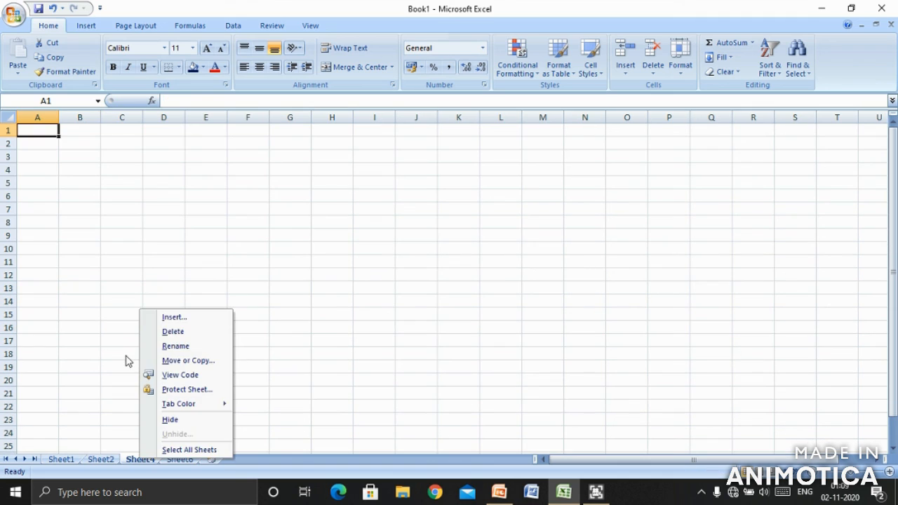
- Delete the worksheet Sheet4 from the workbook
left_click(125, 355)
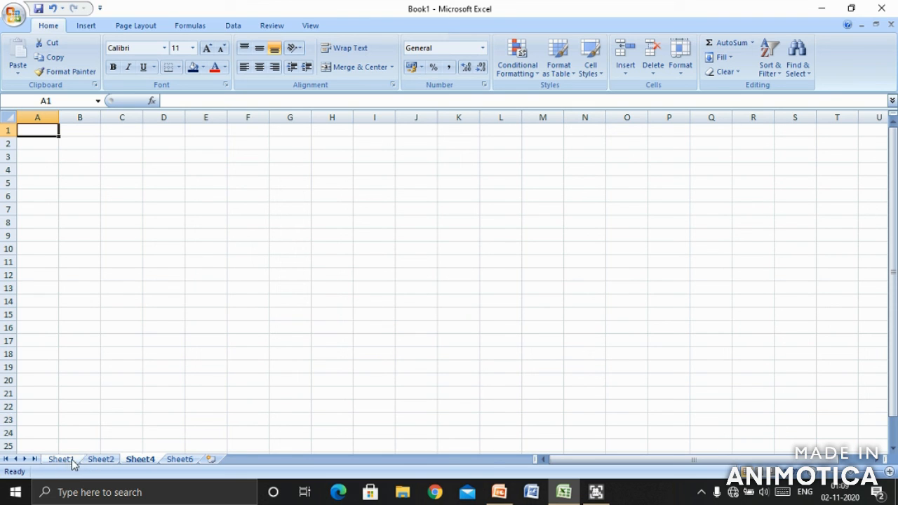
right_click(135, 464)
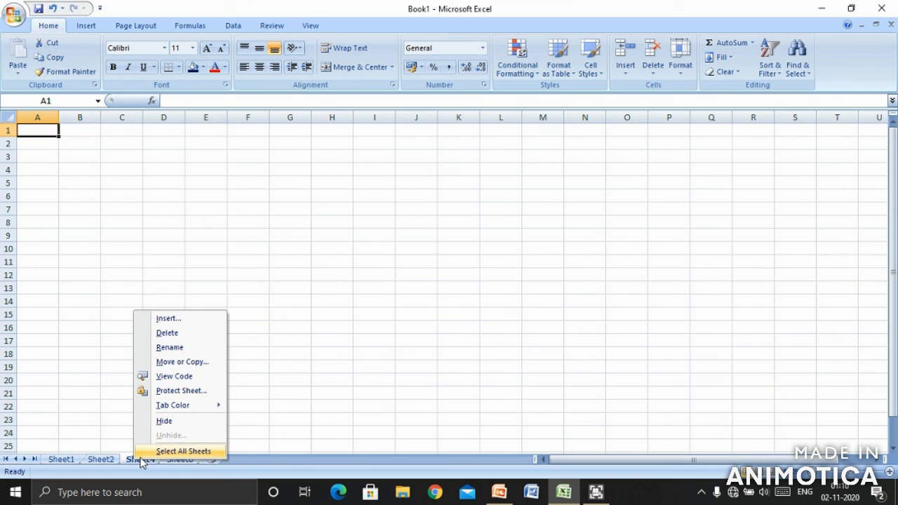
left_click(168, 334)
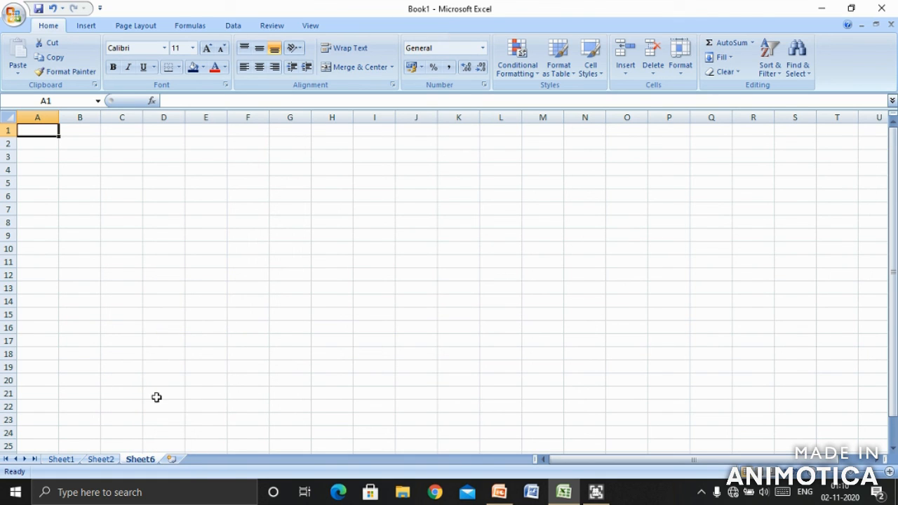
- Rename the worksheet Sheet6 as BOOK
right_click(155, 462)
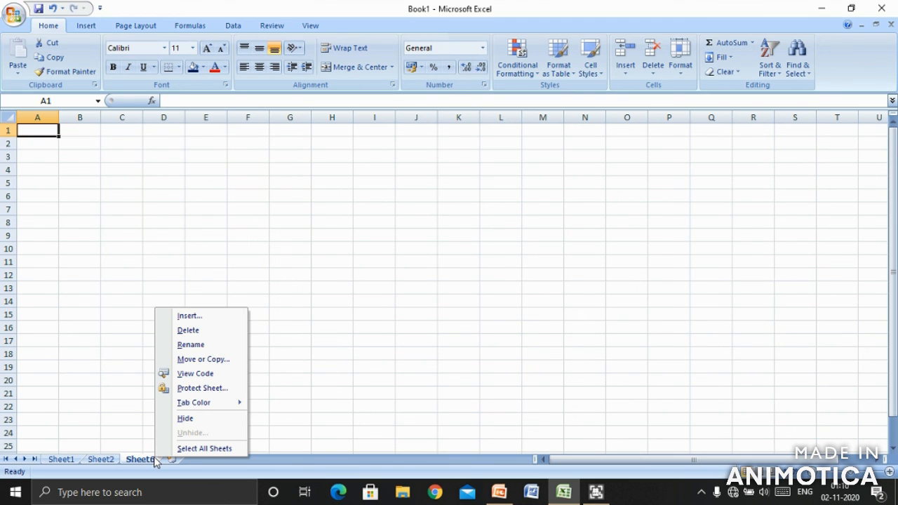
left_click(198, 344)
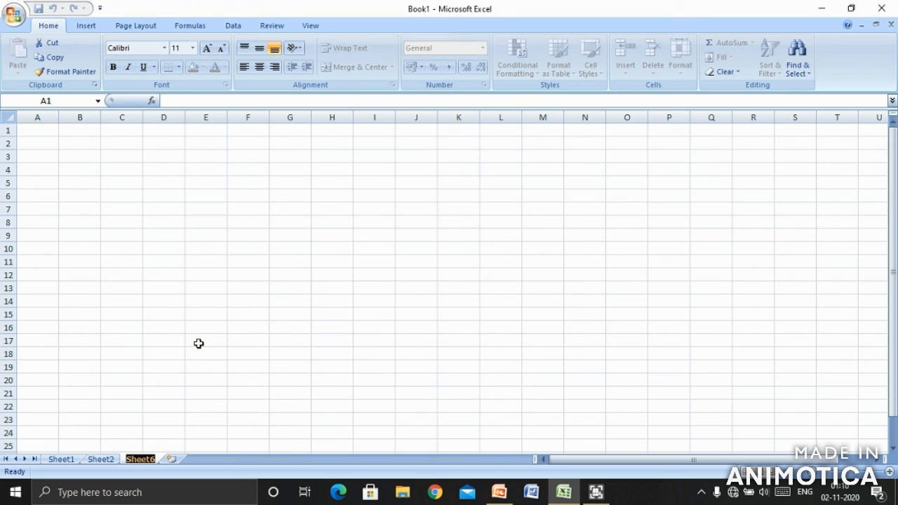
type("BOOK")
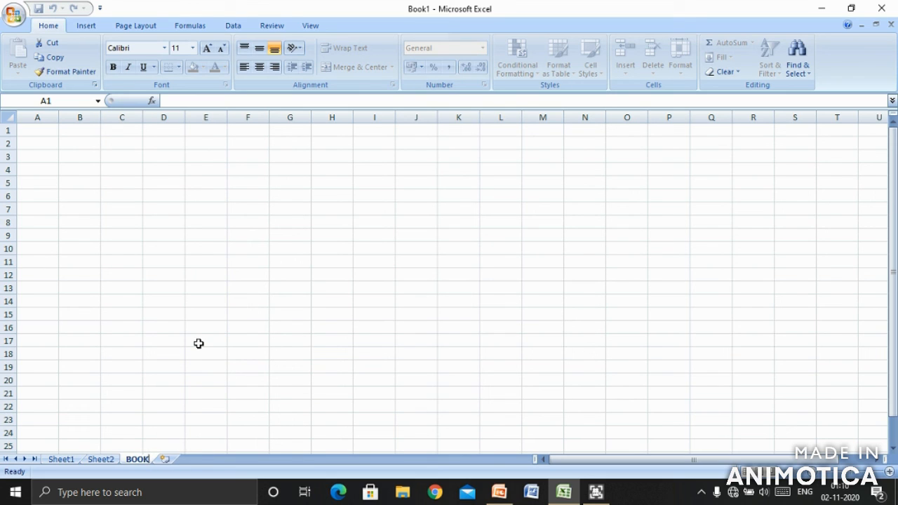
left_click_drag(145, 428, 327, 344)
left_click(327, 343)
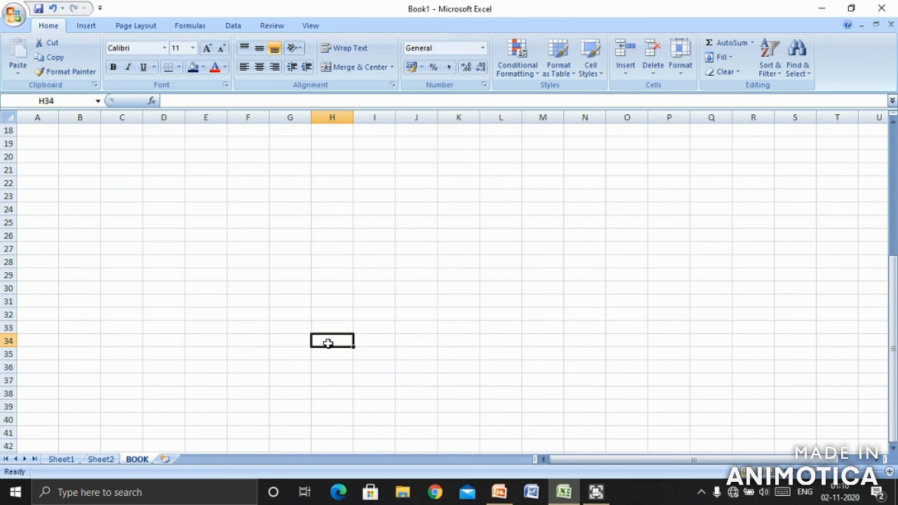
- Insert a new worksheet after BOOK and delete that new sheet
left_click(164, 460)
right_click(161, 464)
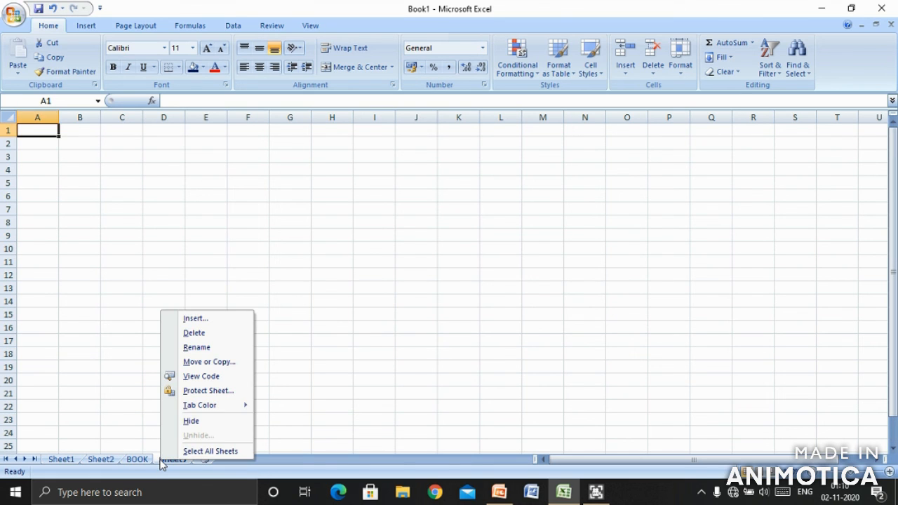
left_click(194, 333)
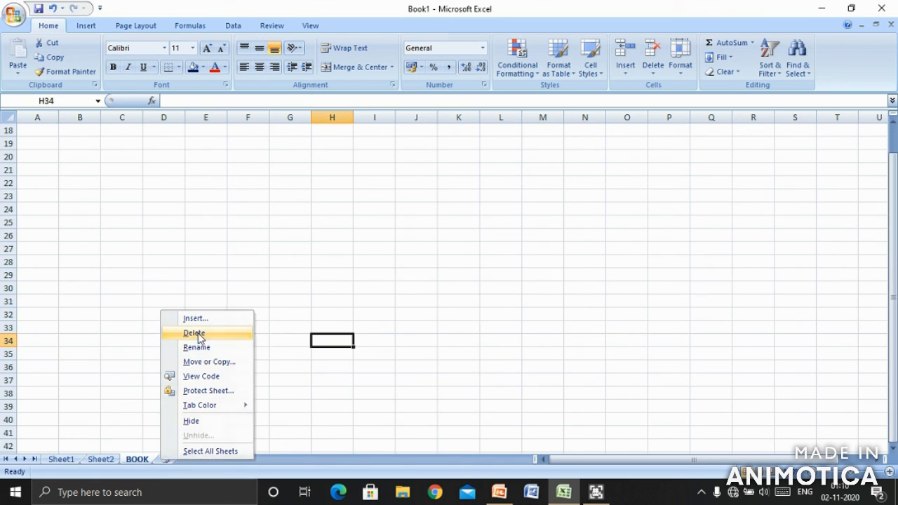
- Set the sheet tab color of Sheet2 to the standard orange
left_click(101, 460)
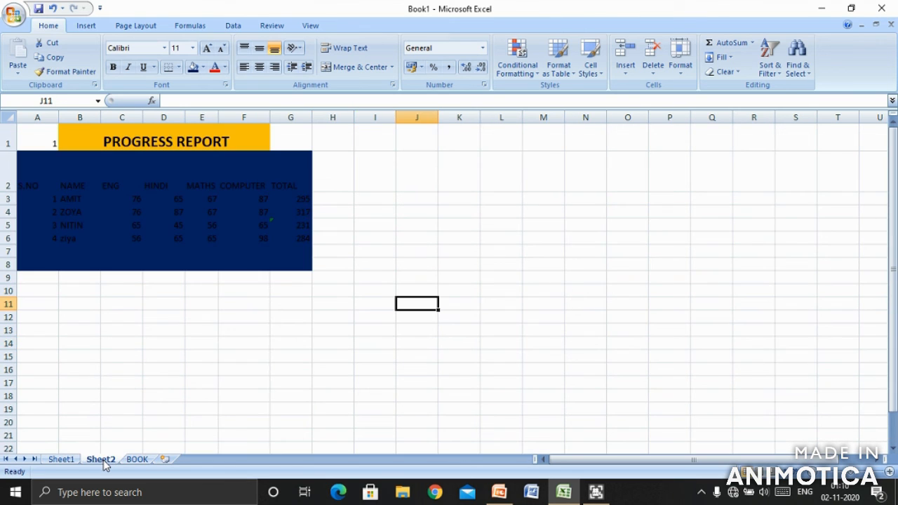
right_click(104, 466)
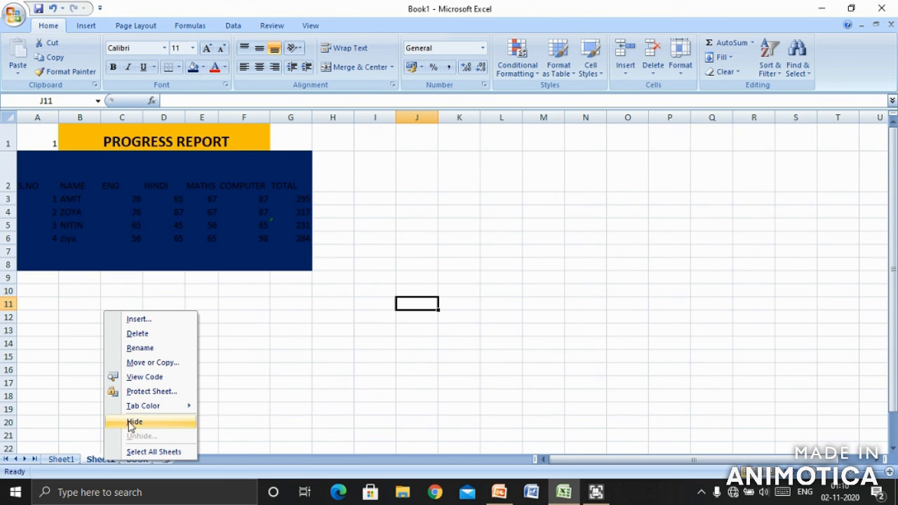
mouse_move(184, 412)
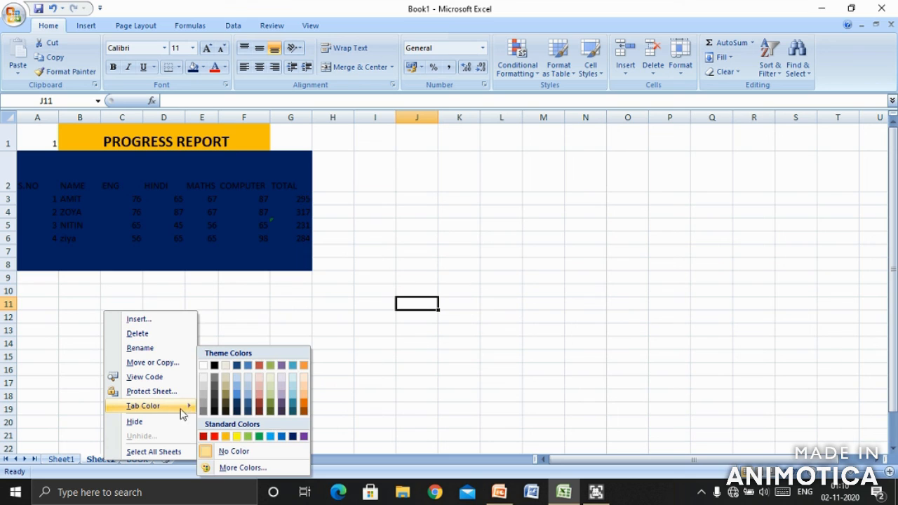
left_click(228, 438)
left_click(220, 419)
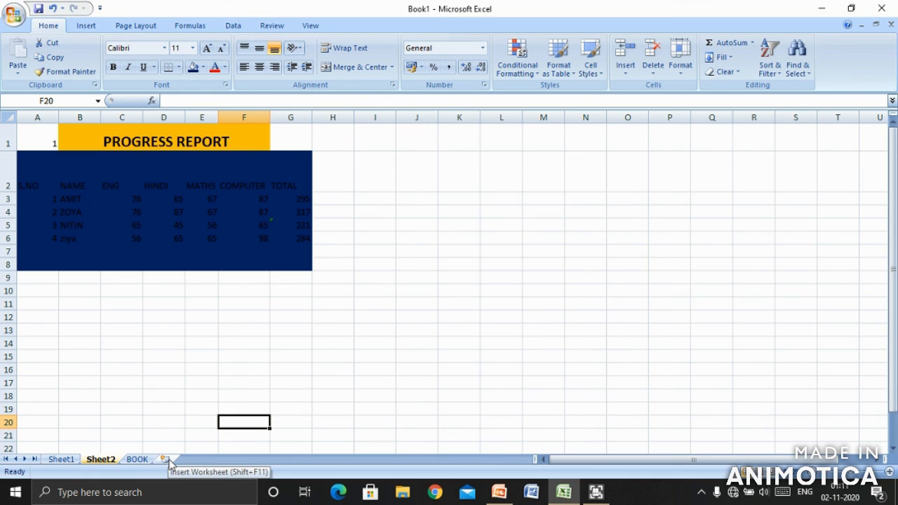
left_click(353, 355)
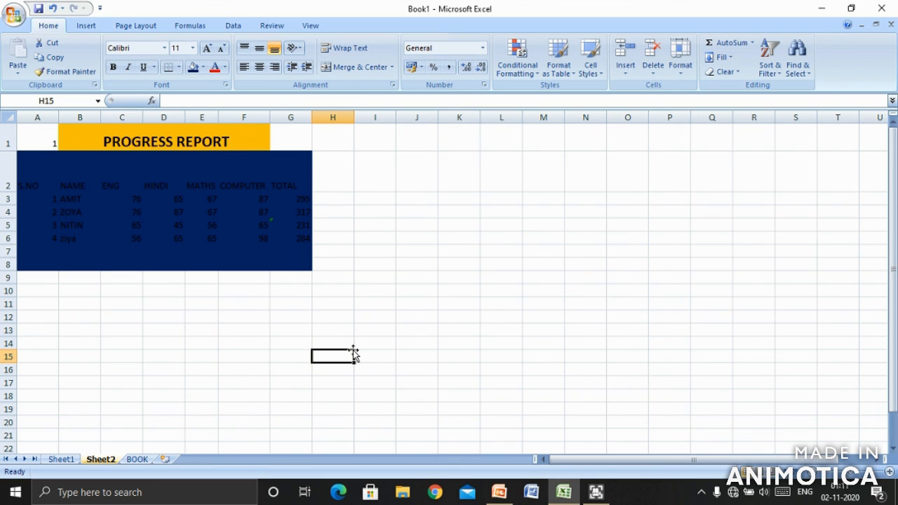